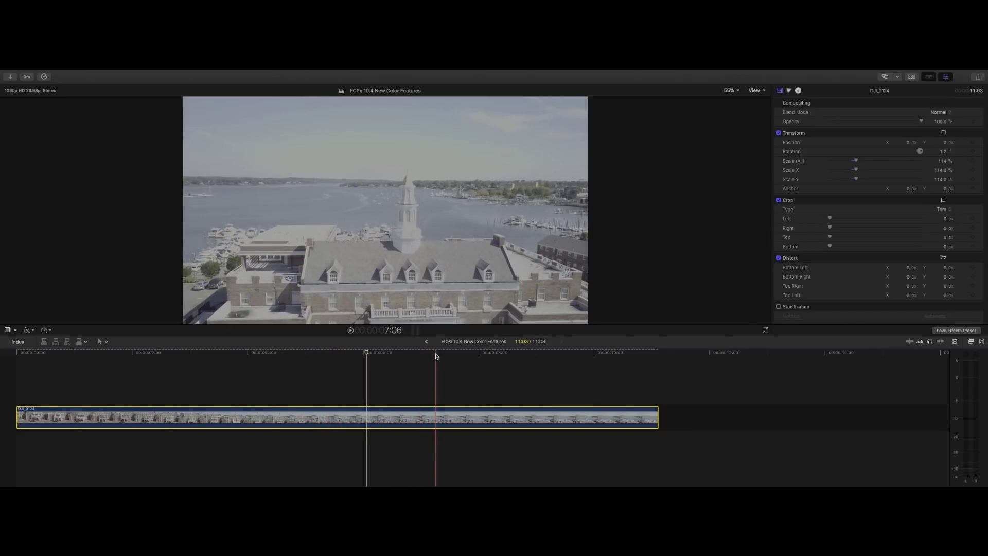
# Step: Show the Color inspector and video scopes, select the drone clip, and enlarge the viewer
pyautogui.press('super')
pyautogui.press('super+6')
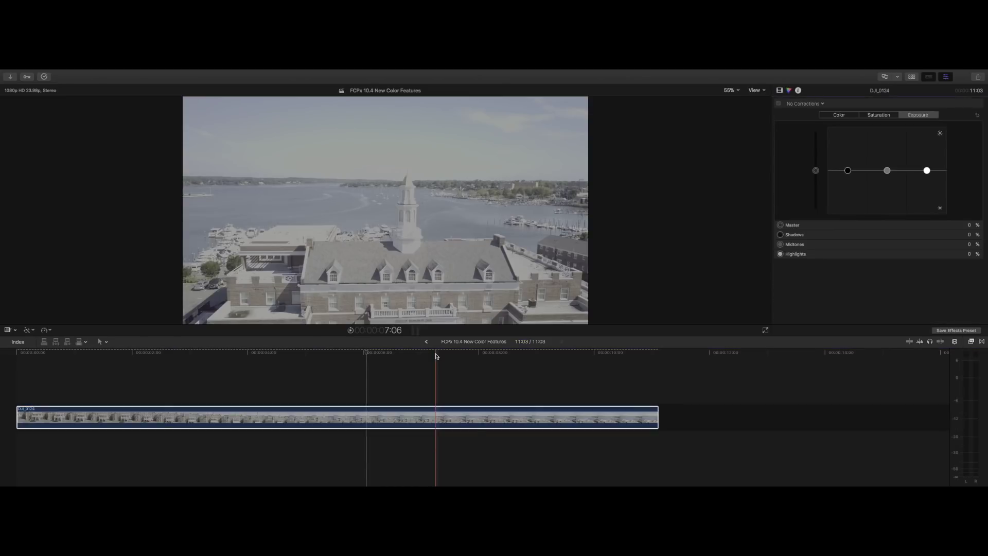
pyautogui.press('super+7')
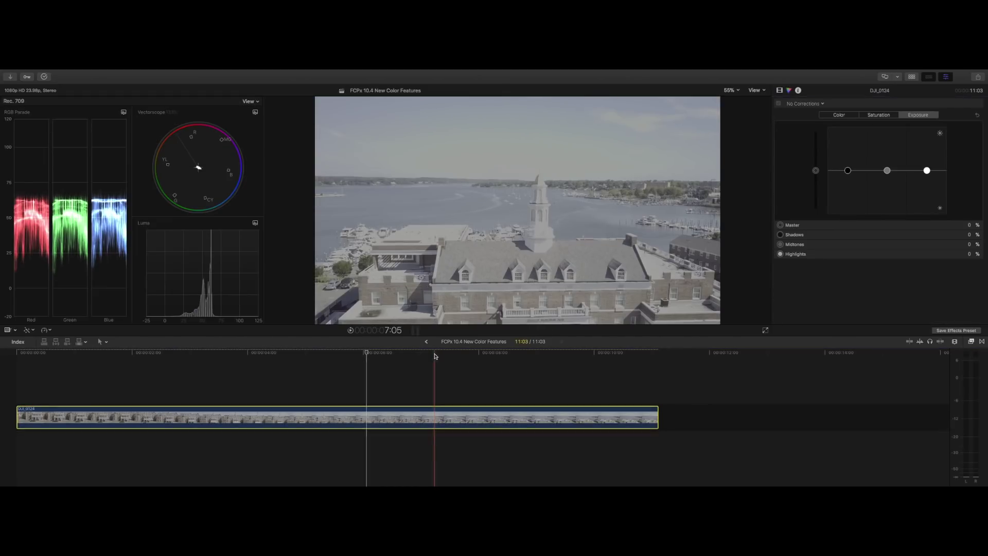
pyautogui.press('c')
pyautogui.click(311, 339)
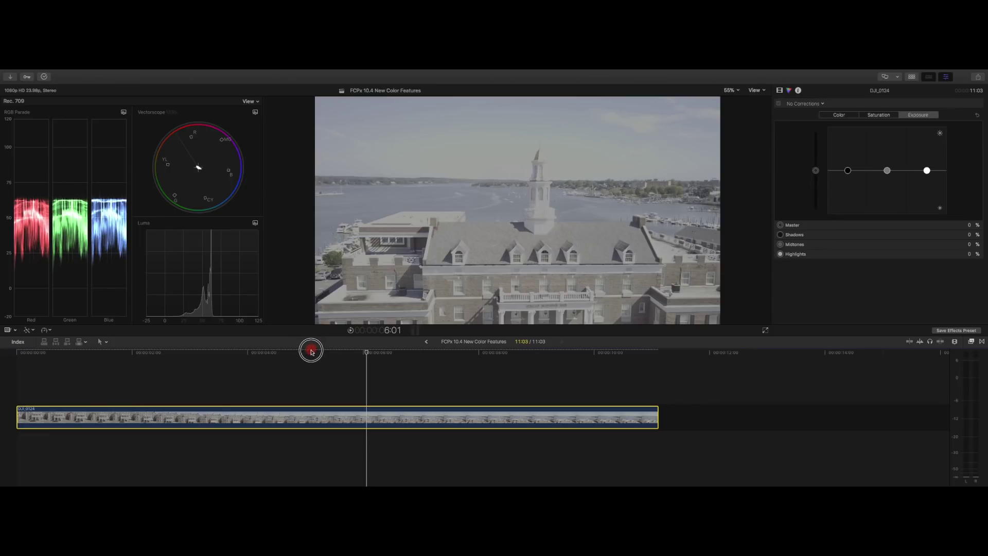
pyautogui.moveTo(308, 337); pyautogui.dragTo(307, 393)
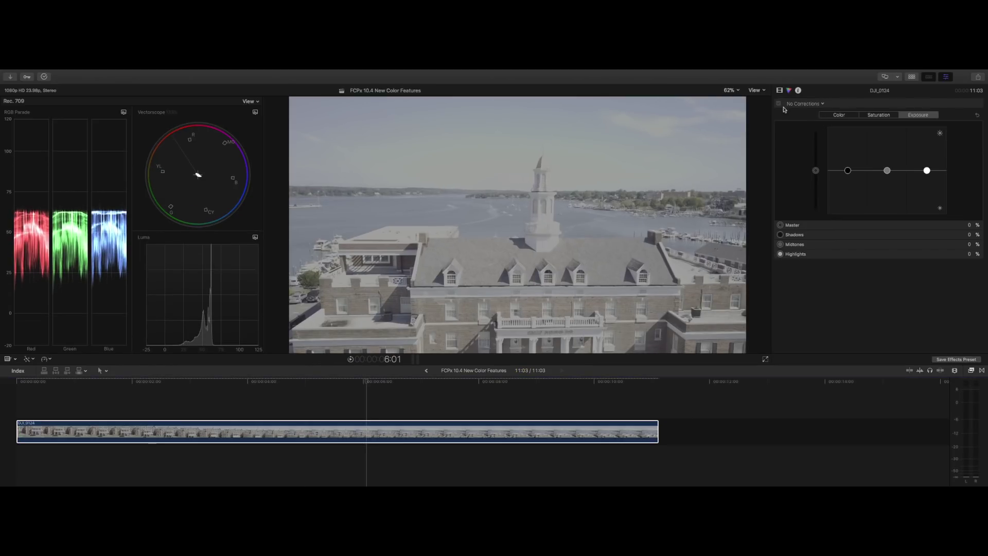
# Step: Browse the Color Board's Color, Saturation and Exposure tabs, then open the corrections list
pyautogui.click(839, 115)
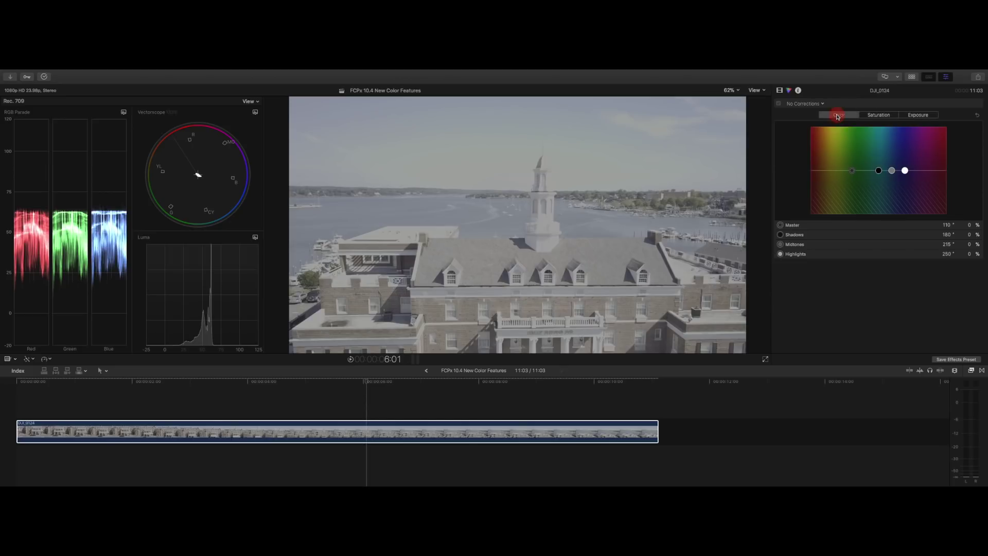
pyautogui.click(882, 115)
pyautogui.click(918, 115)
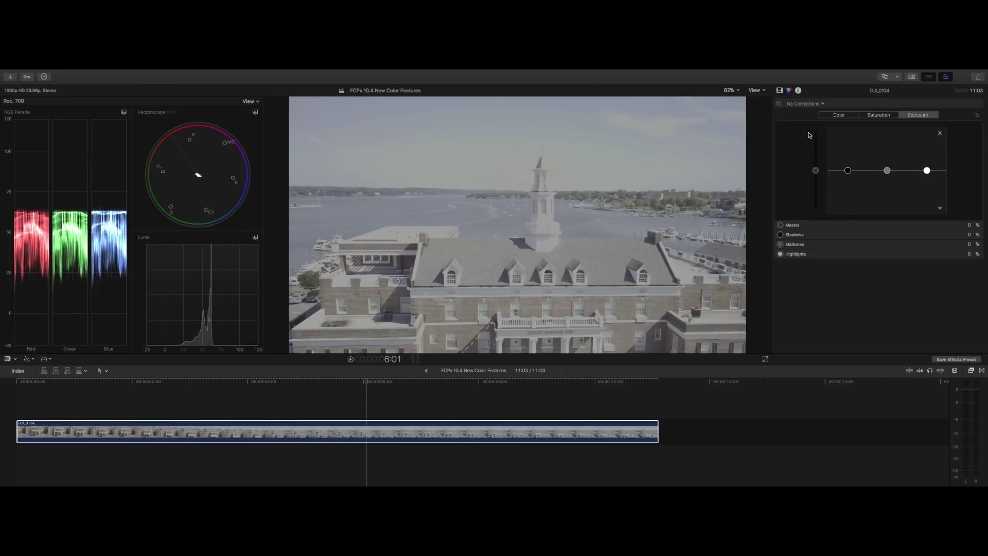
pyautogui.click(804, 105)
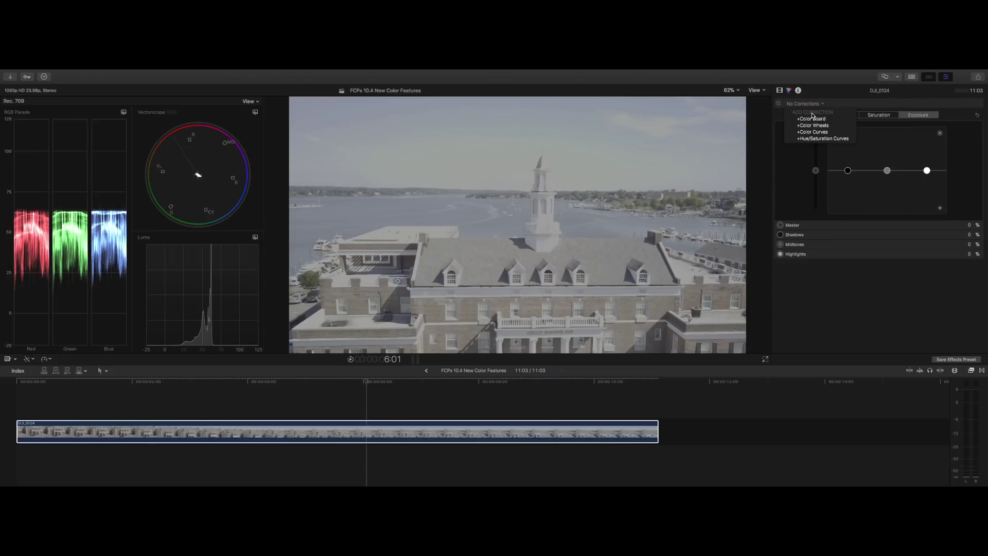
# Step: Add a Color Wheels correction to the clip from the corrections list
pyautogui.click(814, 104)
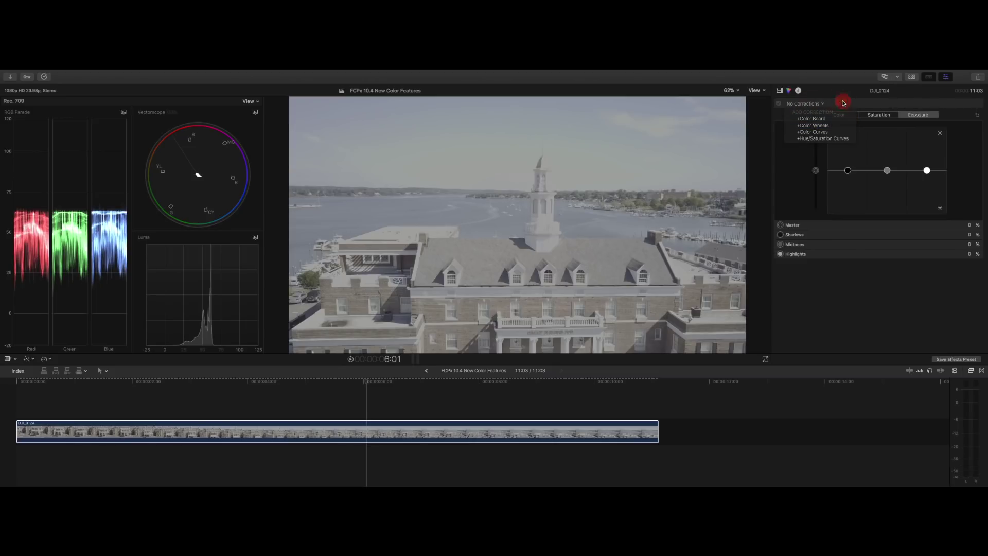
pyautogui.click(815, 104)
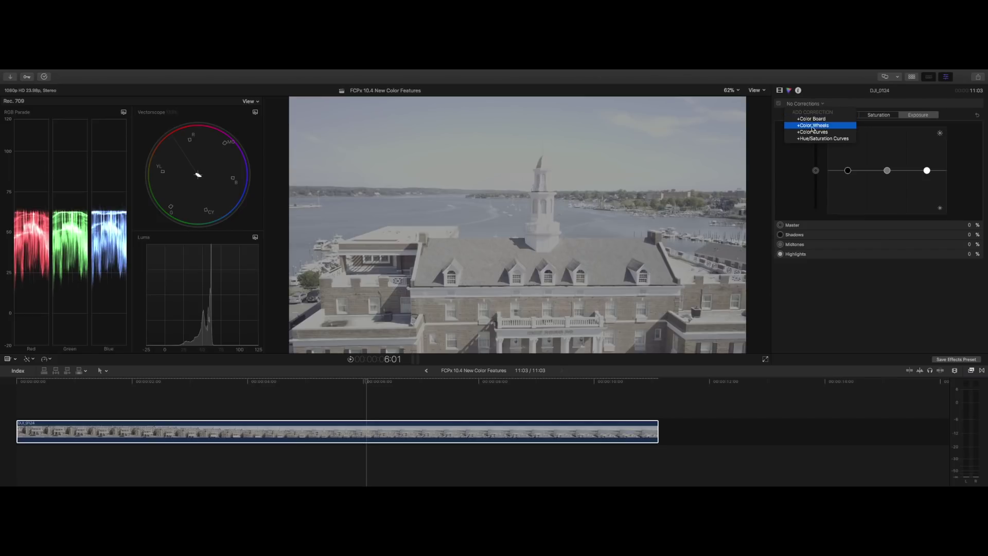
pyautogui.click(816, 127)
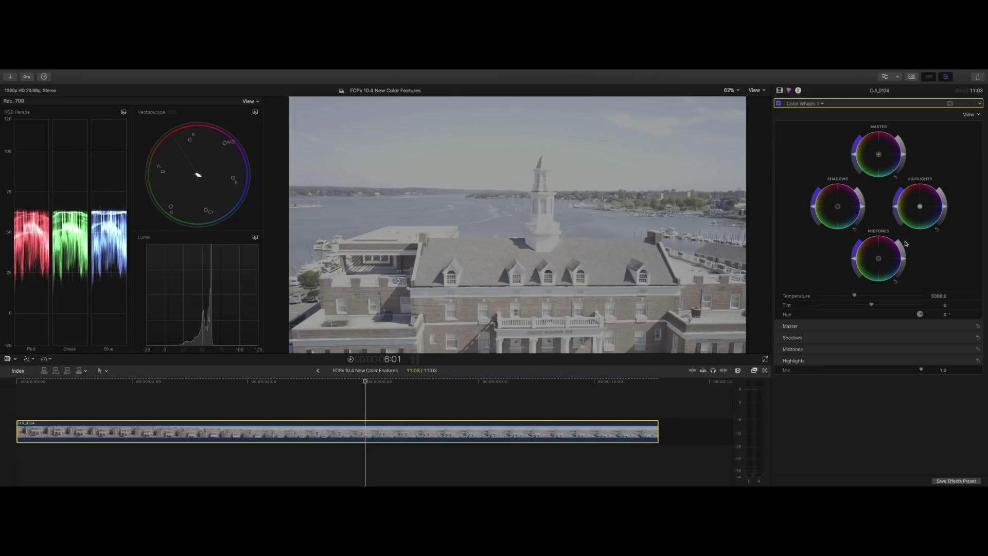
# Step: Switch the wheels view to Single Wheels, then back to All Wheels
pyautogui.click(971, 115)
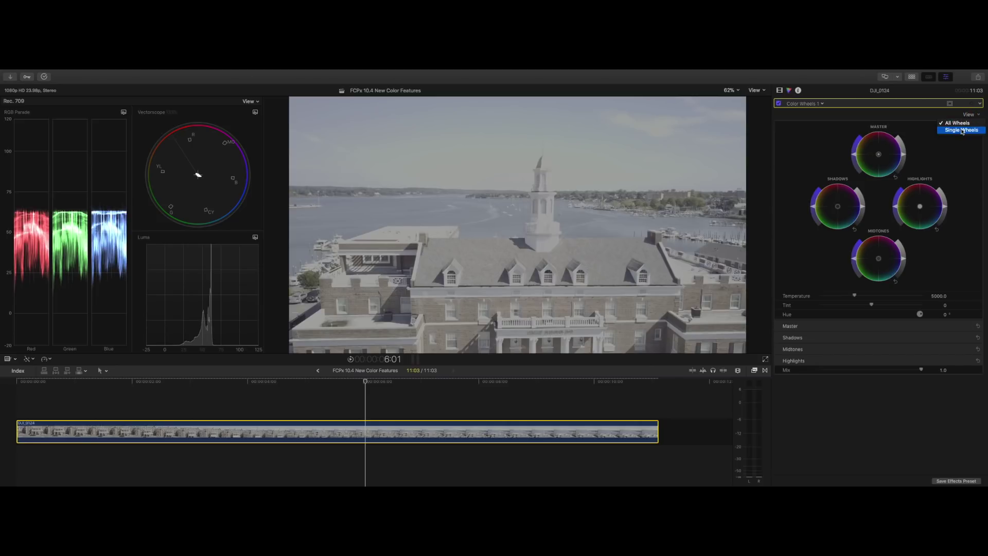
pyautogui.click(962, 130)
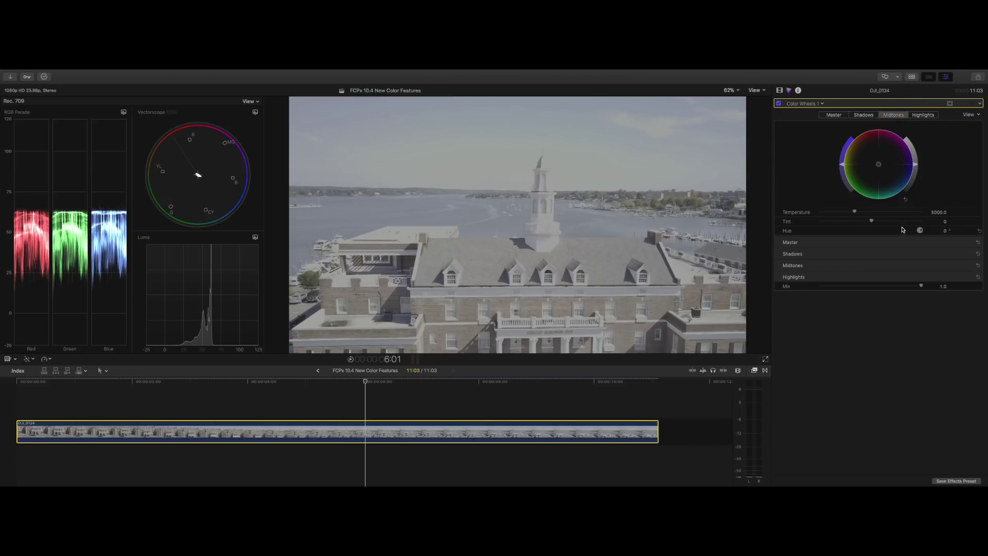
pyautogui.click(970, 115)
pyautogui.click(966, 123)
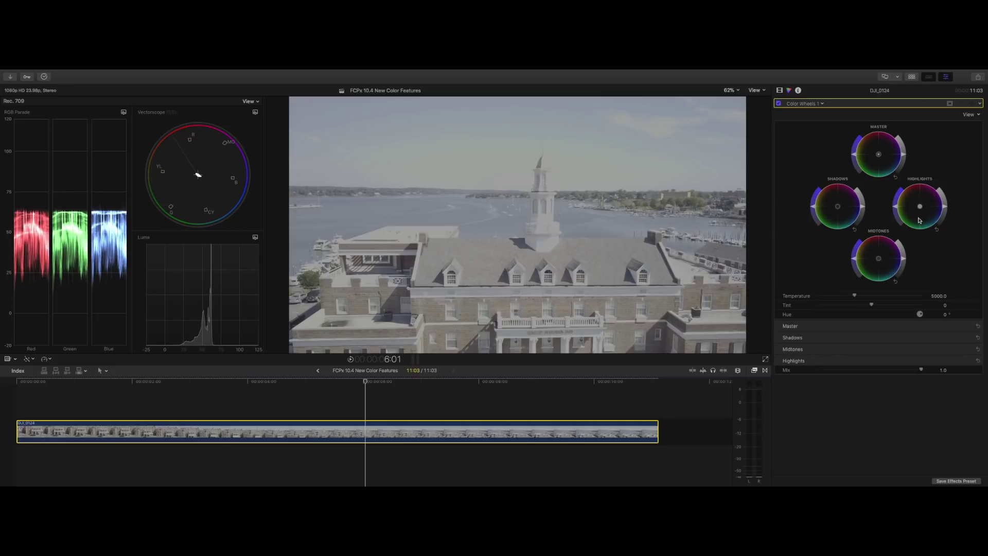
# Step: Raise Highlights brightness, lower Shadows and Midtones brightness, and boost Midtones saturation
pyautogui.click(904, 222)
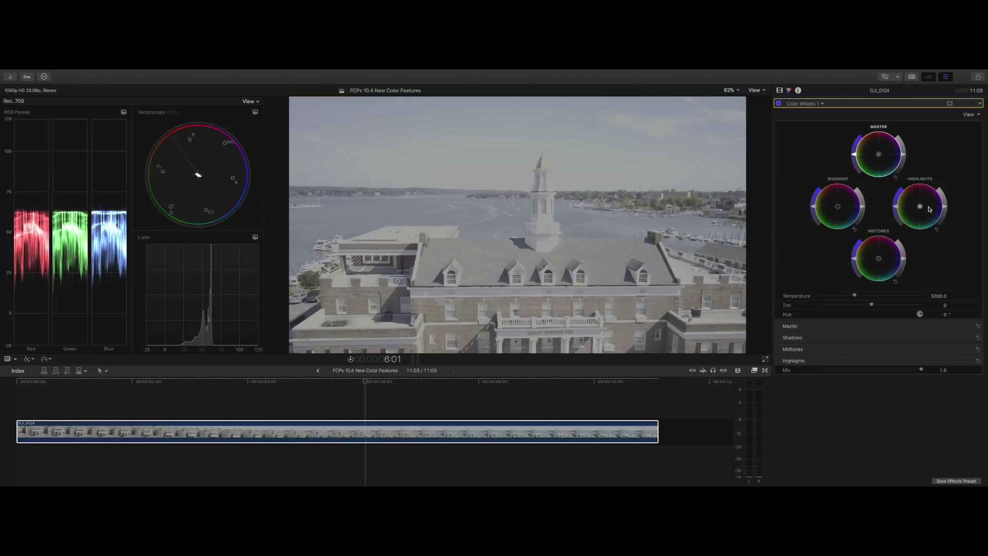
pyautogui.moveTo(950, 209); pyautogui.dragTo(928, 146)
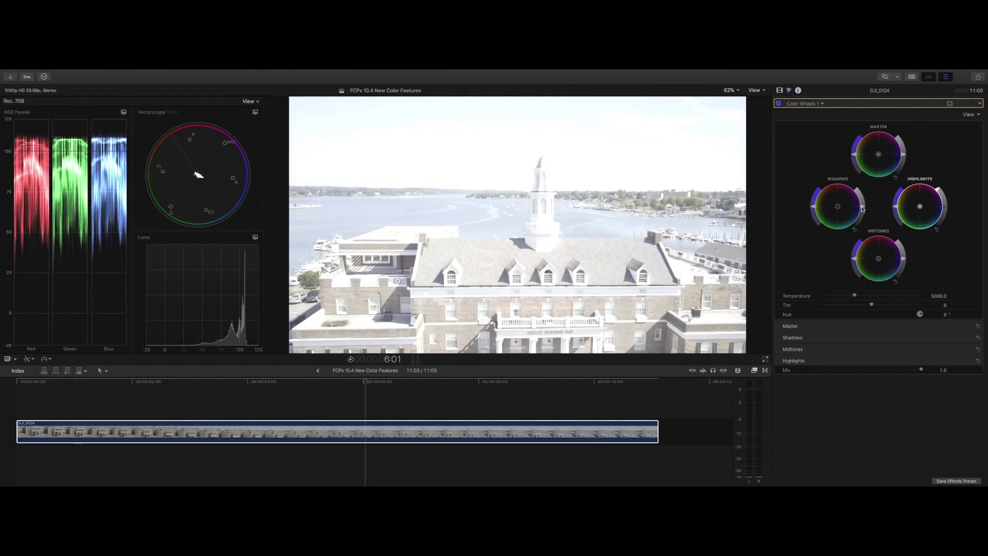
pyautogui.moveTo(859, 210)
pyautogui.mouseDown()
pyautogui.moveTo(860, 241)
pyautogui.moveTo(863, 228)
pyautogui.mouseUp()
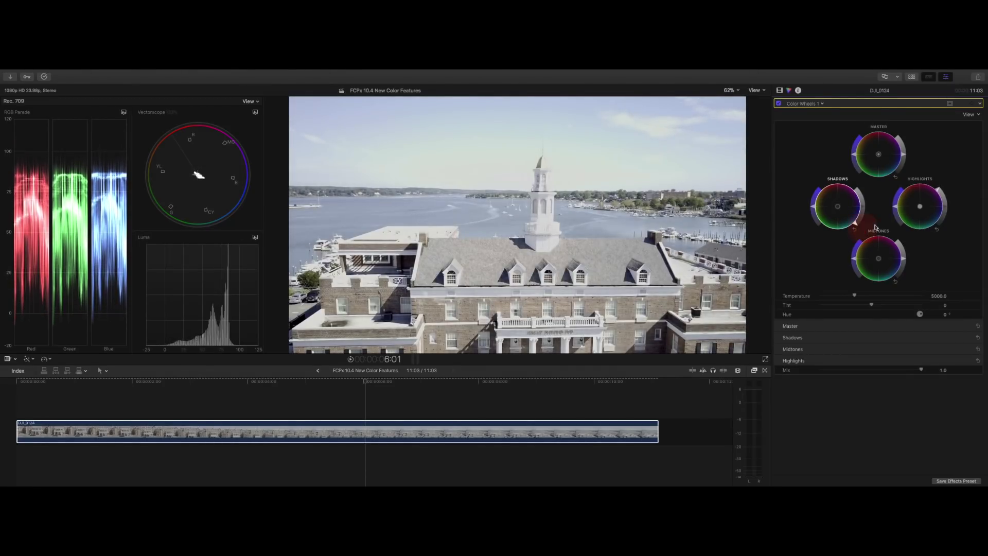
pyautogui.moveTo(940, 209); pyautogui.dragTo(934, 181)
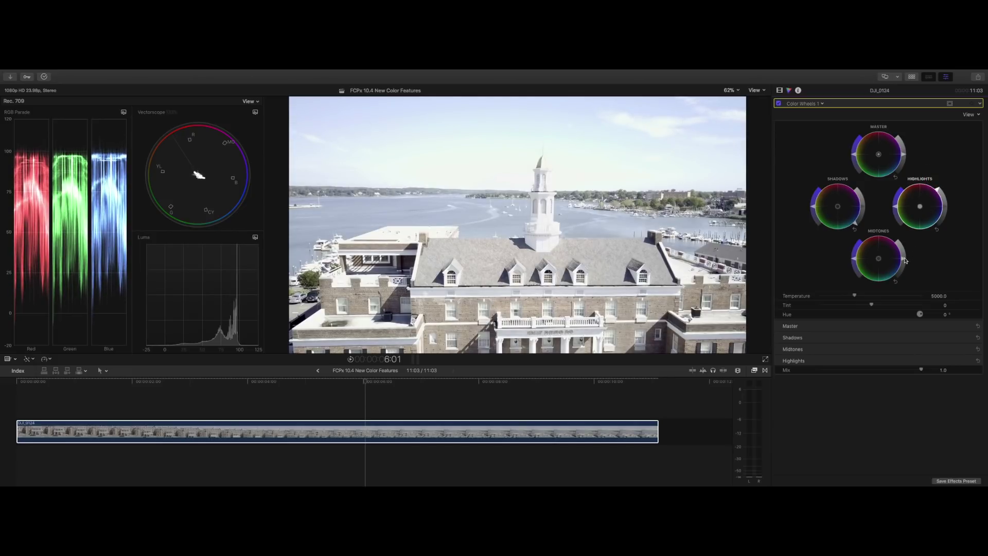
pyautogui.moveTo(906, 261); pyautogui.dragTo(905, 268)
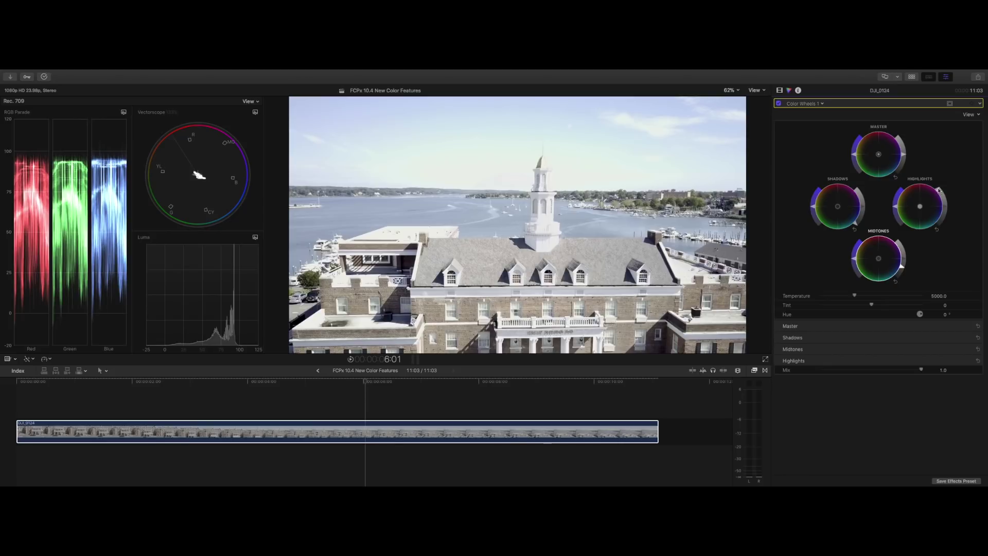
pyautogui.moveTo(939, 190); pyautogui.dragTo(935, 181)
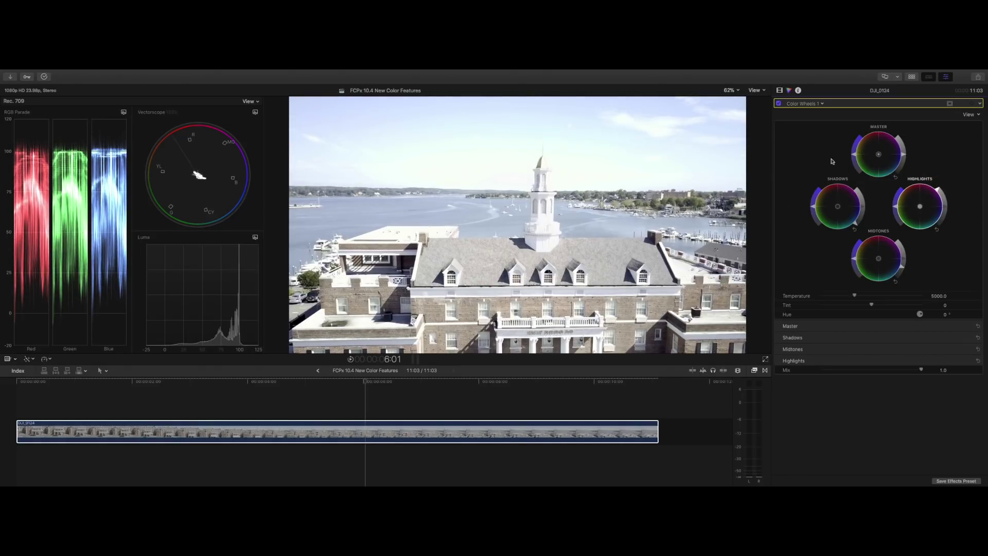
pyautogui.moveTo(854, 259); pyautogui.dragTo(855, 241)
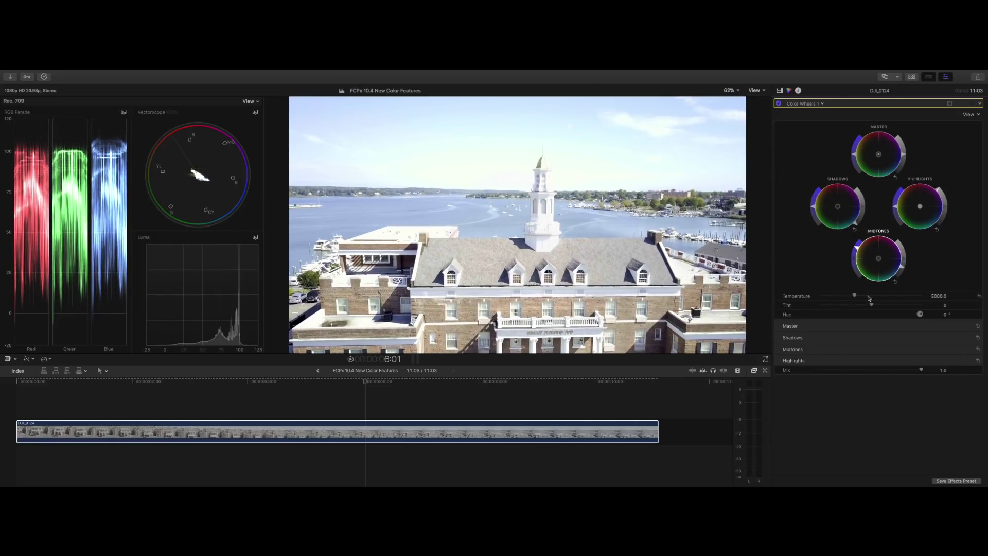
# Step: Try Temperature, Tint and Hue, reset them to defaults, and show the Shadows numeric values
pyautogui.moveTo(855, 298)
pyautogui.mouseDown()
pyautogui.moveTo(884, 297)
pyautogui.moveTo(841, 297)
pyautogui.moveTo(854, 297)
pyautogui.mouseUp()
pyautogui.moveTo(872, 307)
pyautogui.mouseDown()
pyautogui.moveTo(893, 306)
pyautogui.moveTo(846, 307)
pyautogui.moveTo(857, 305)
pyautogui.mouseUp()
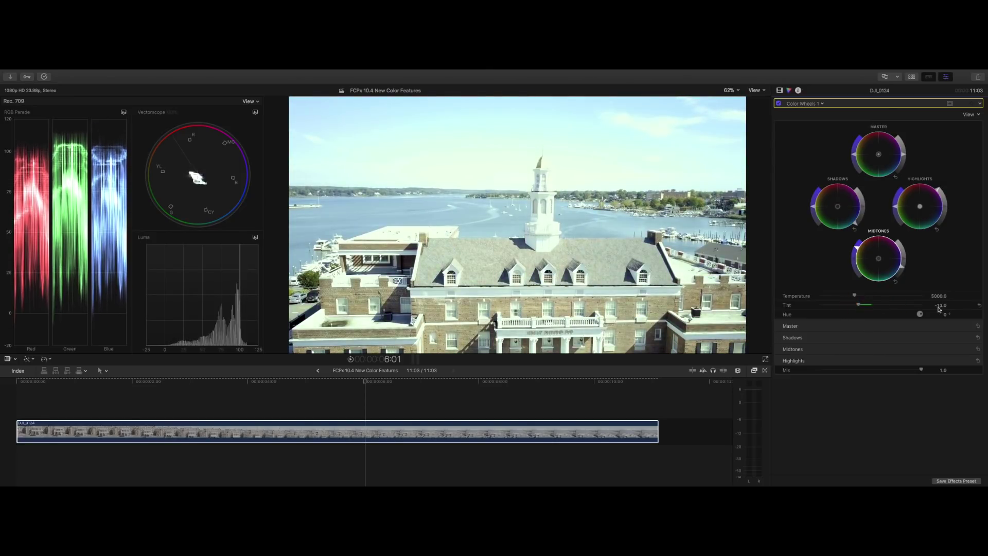
pyautogui.click(980, 305)
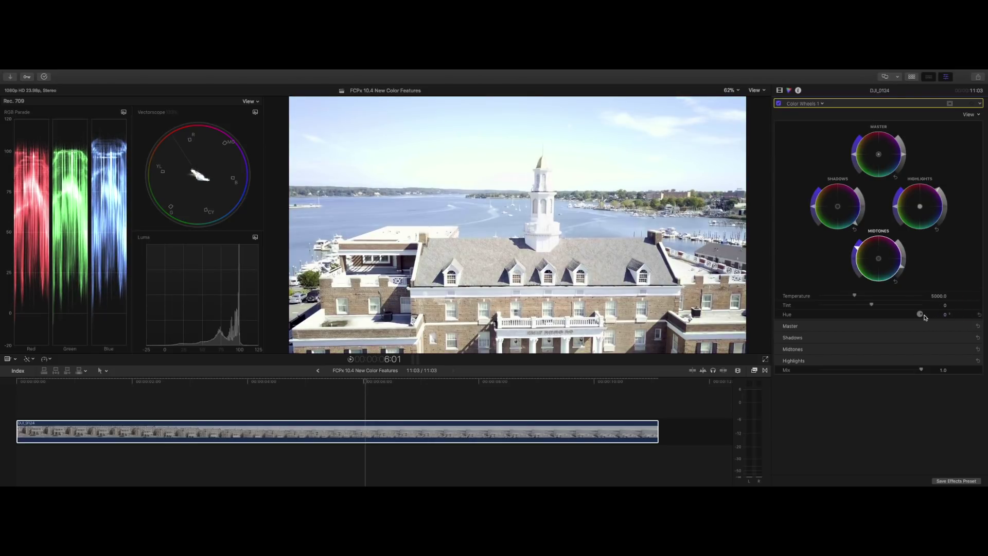
pyautogui.moveTo(947, 315); pyautogui.dragTo(945, 315)
pyautogui.click(970, 338)
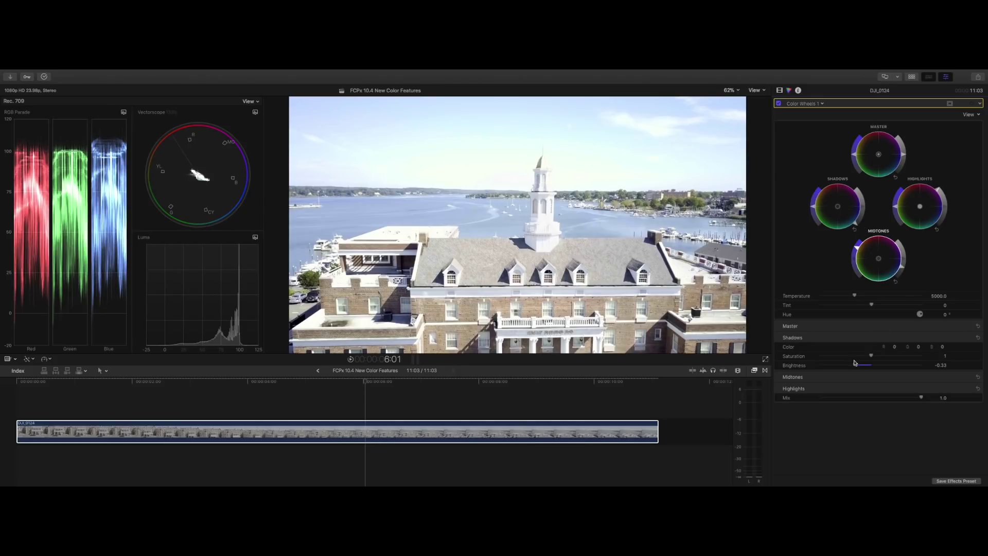
# Step: Test red and yellow Shadows tints, reset Shadows, then set Shadows Brightness to −0.28
pyautogui.moveTo(856, 367); pyautogui.dragTo(852, 365)
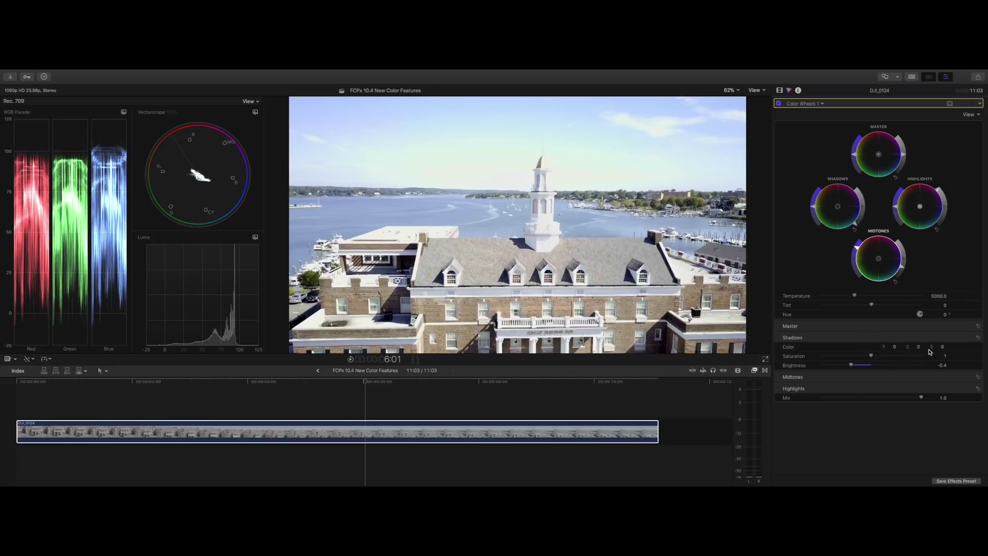
pyautogui.moveTo(896, 349); pyautogui.dragTo(895, 349)
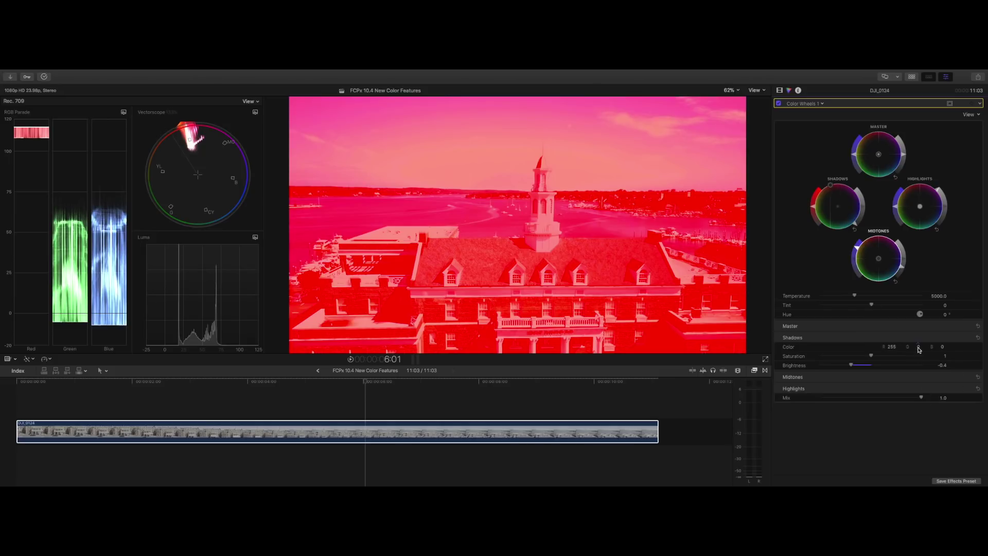
pyautogui.moveTo(920, 349); pyautogui.dragTo(921, 363)
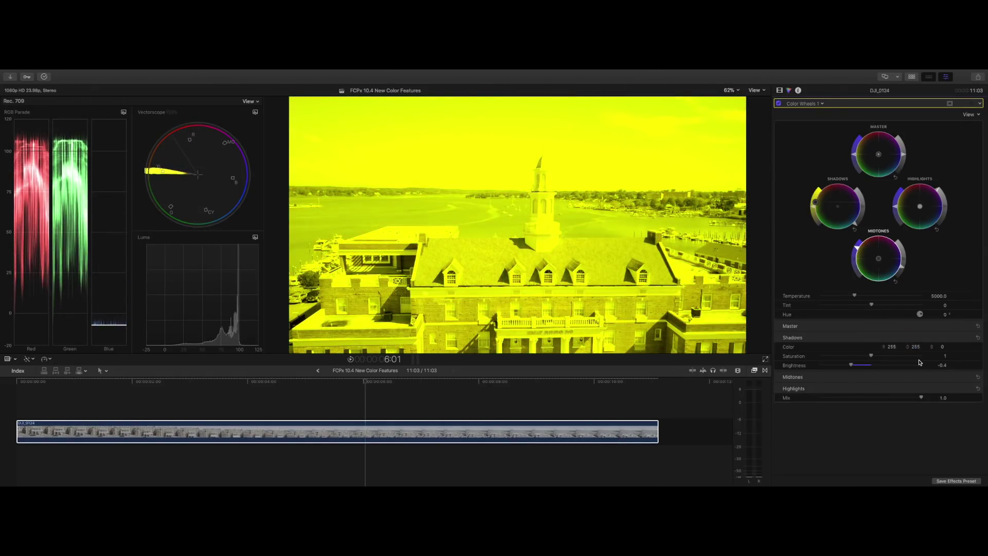
pyautogui.click(980, 338)
pyautogui.moveTo(872, 365); pyautogui.dragTo(852, 365)
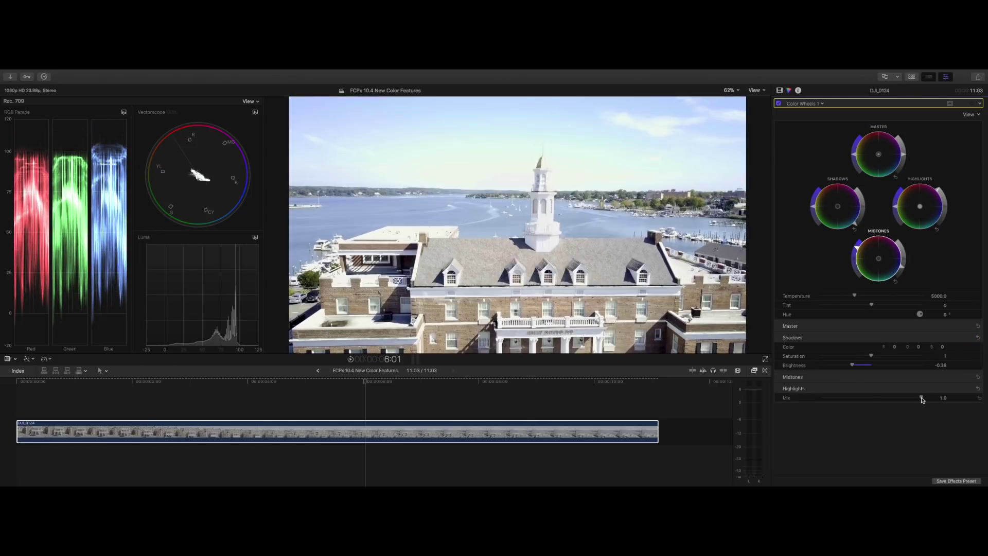
pyautogui.moveTo(922, 398)
pyautogui.mouseDown()
pyautogui.moveTo(818, 398)
pyautogui.moveTo(938, 400)
pyautogui.mouseUp()
# Step: Turn off Color Wheels 1 and add a Color Curves correction
pyautogui.click(779, 104)
pyautogui.click(803, 105)
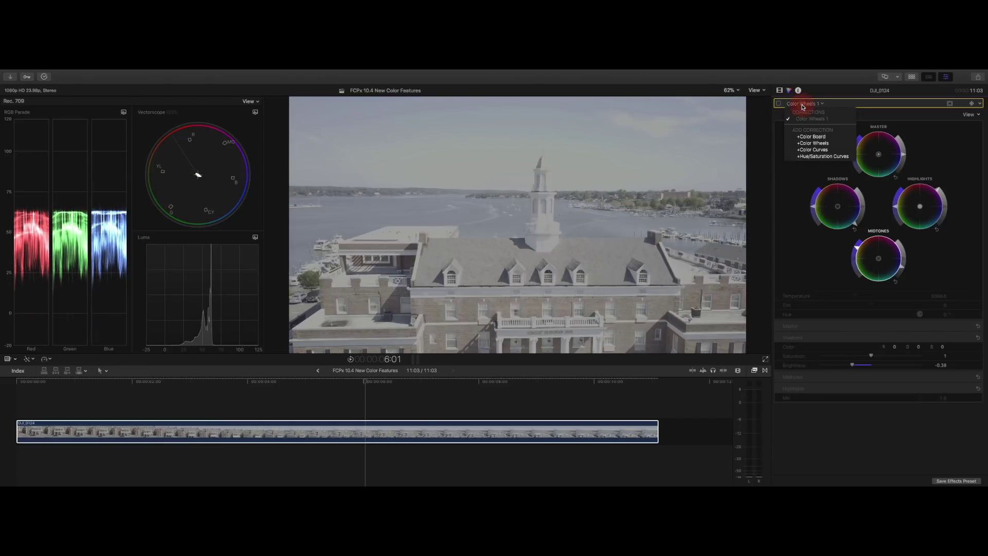
pyautogui.click(835, 150)
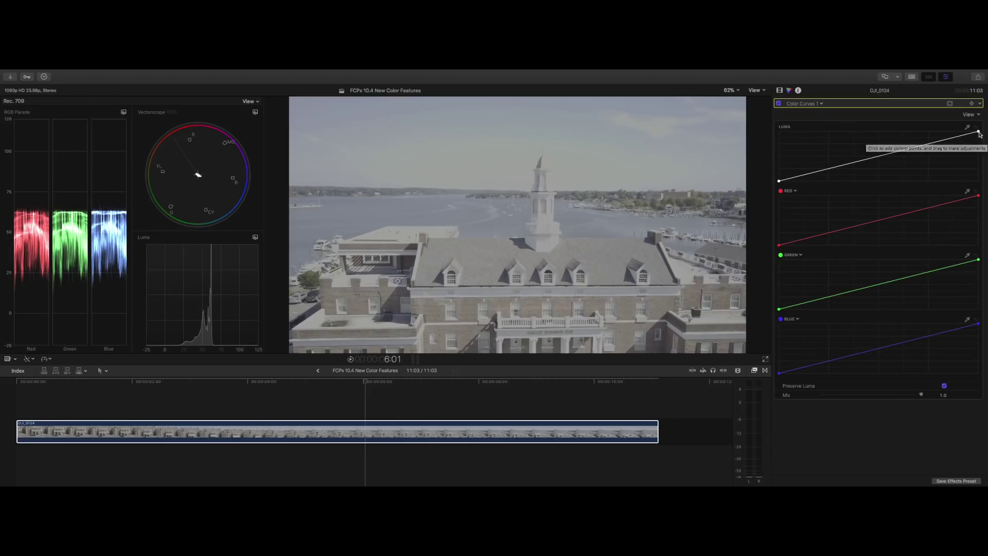
# Step: Shape the Luma curve into an S-curve, then toggle it off and on to compare
pyautogui.click(978, 133)
pyautogui.moveTo(977, 132); pyautogui.dragTo(900, 132)
pyautogui.moveTo(780, 181); pyautogui.dragTo(823, 187)
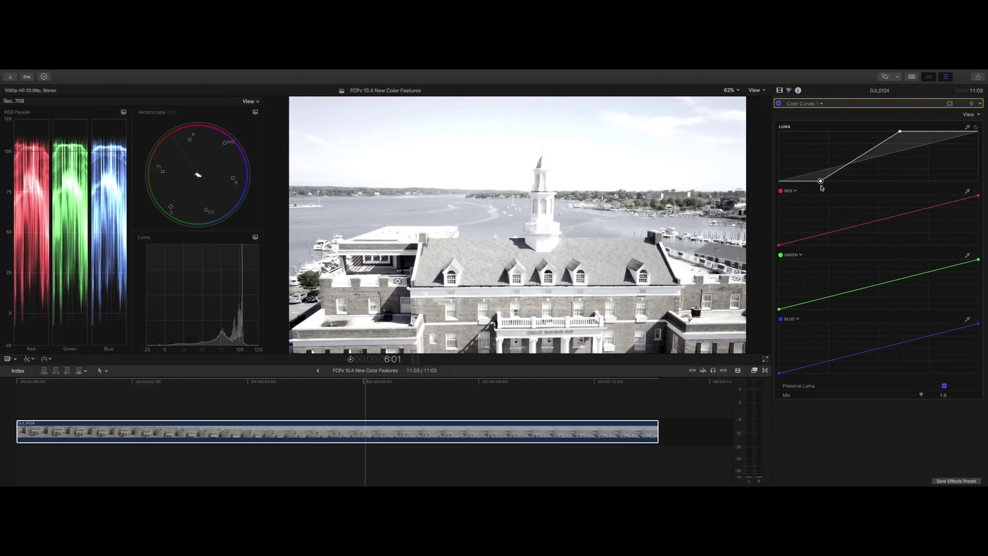
pyautogui.moveTo(865, 157); pyautogui.dragTo(869, 160)
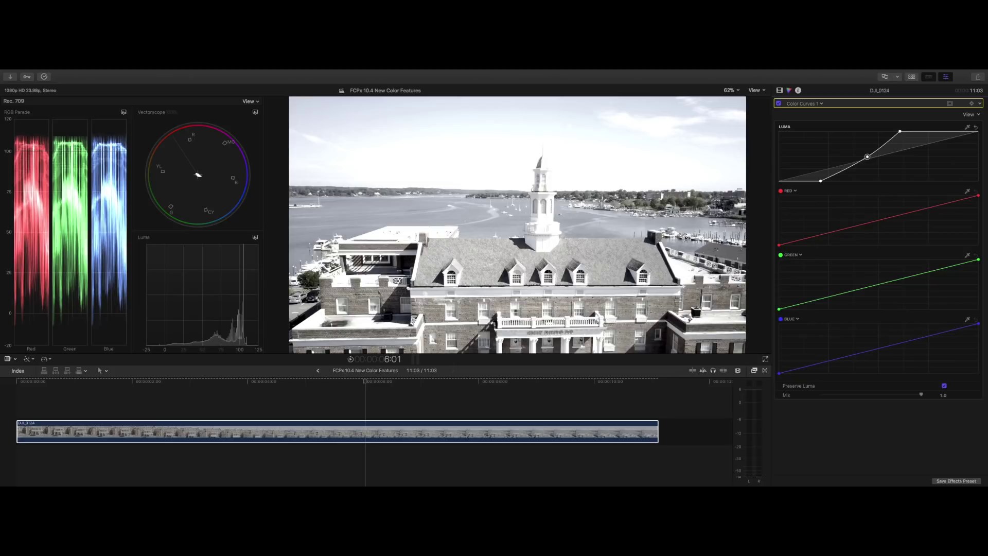
pyautogui.click(780, 104)
pyautogui.click(781, 104)
# Step: Add a Color Board with saturation Master 100%, Midtones 69%, Shadows 18%, Highlights 23%
pyautogui.click(808, 104)
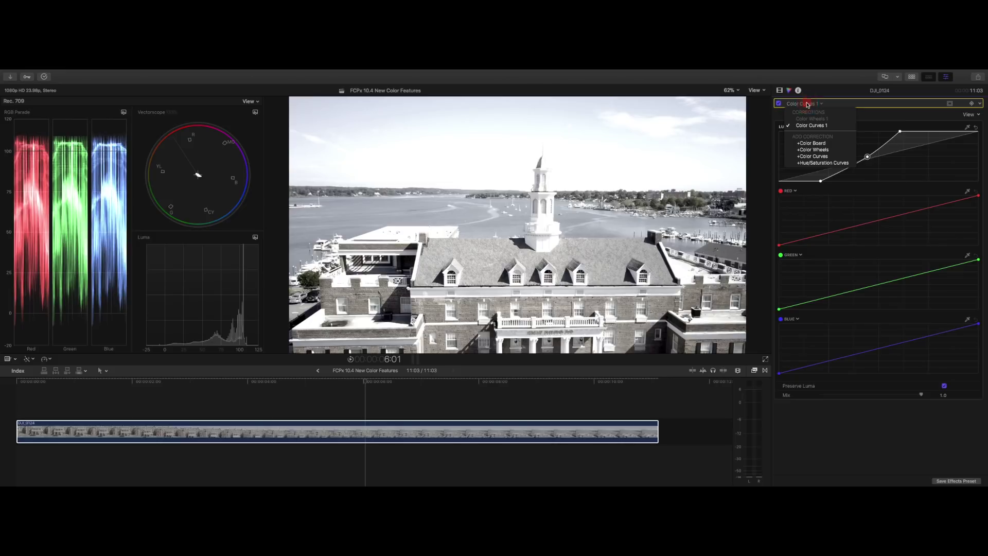
pyautogui.click(813, 143)
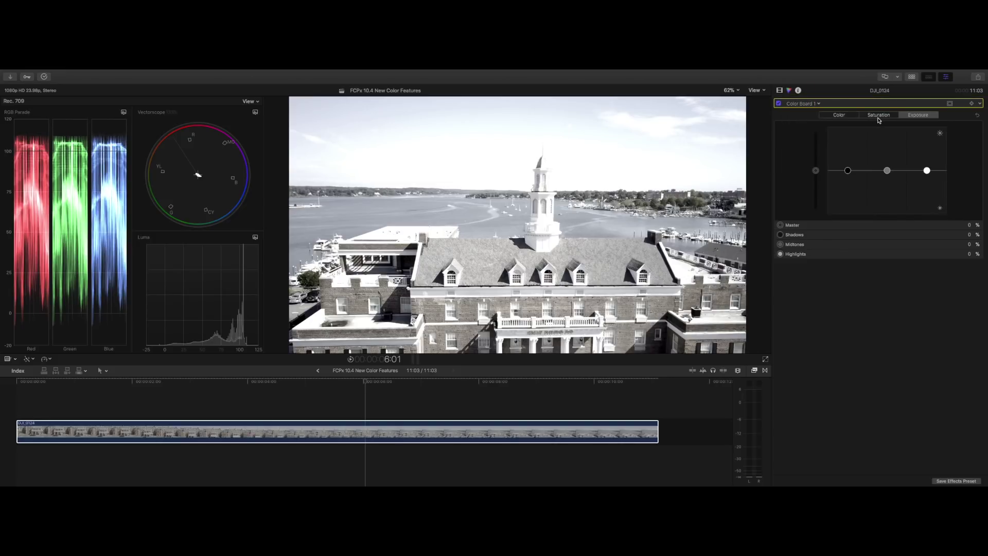
pyautogui.click(879, 115)
pyautogui.moveTo(816, 170); pyautogui.dragTo(816, 127)
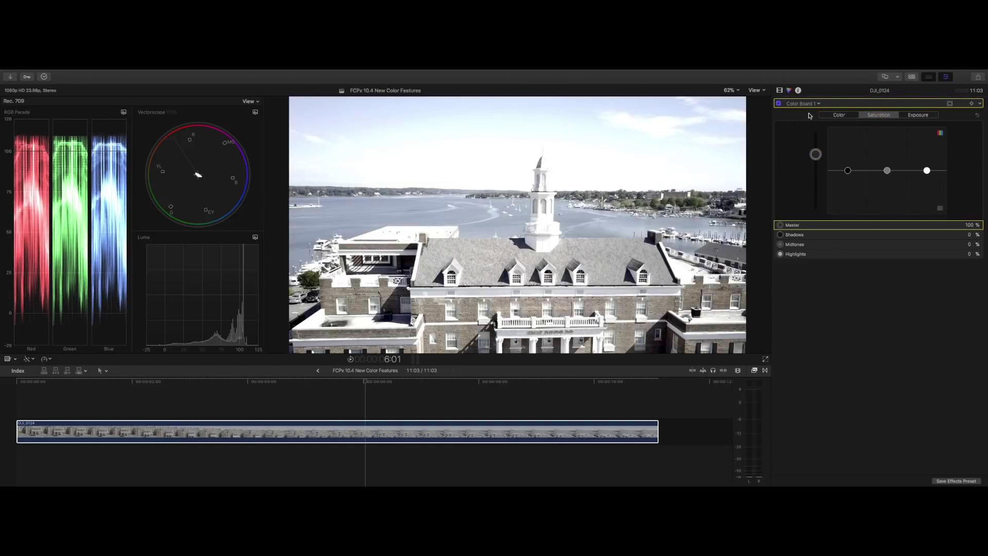
pyautogui.moveTo(888, 170); pyautogui.dragTo(887, 140)
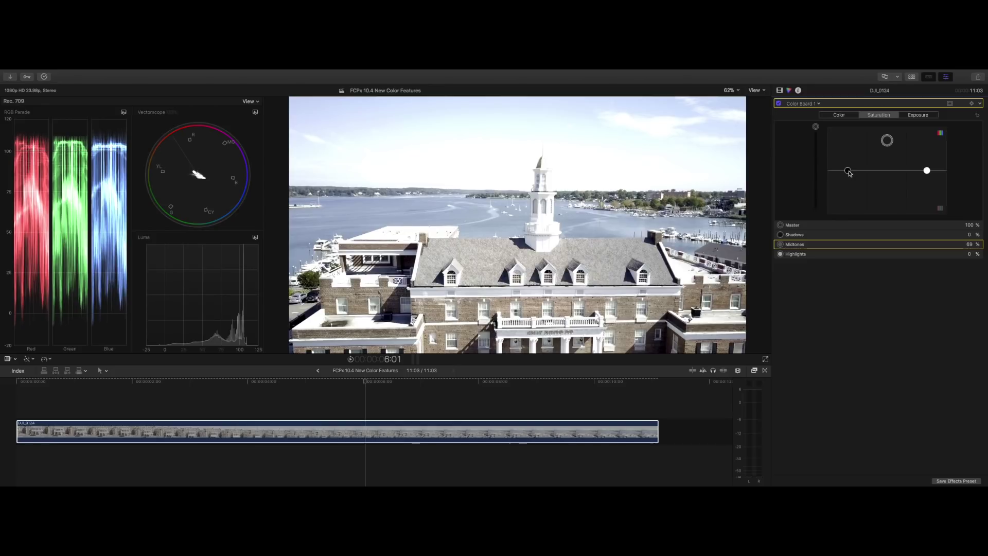
pyautogui.moveTo(849, 172); pyautogui.dragTo(848, 162)
pyautogui.click(927, 170)
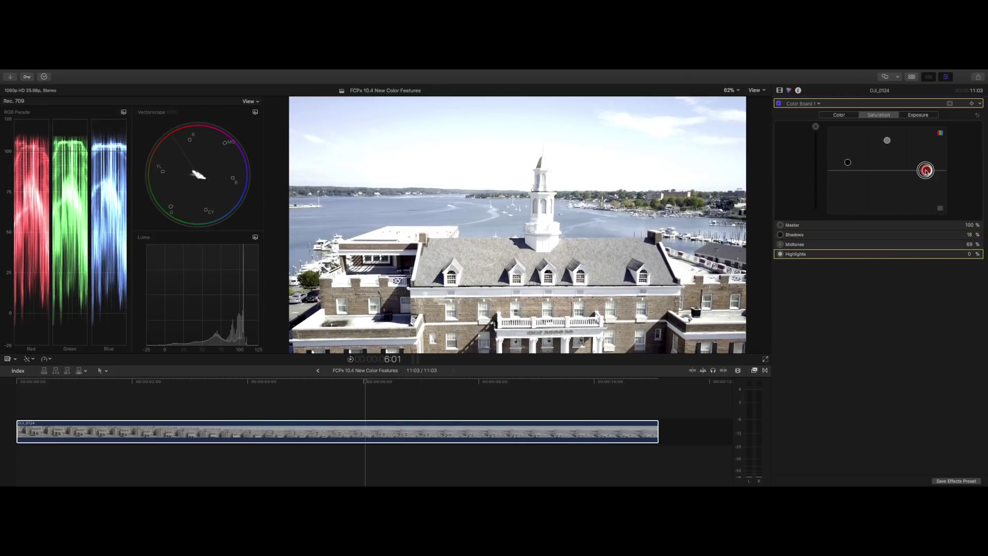
pyautogui.moveTo(926, 170); pyautogui.dragTo(928, 161)
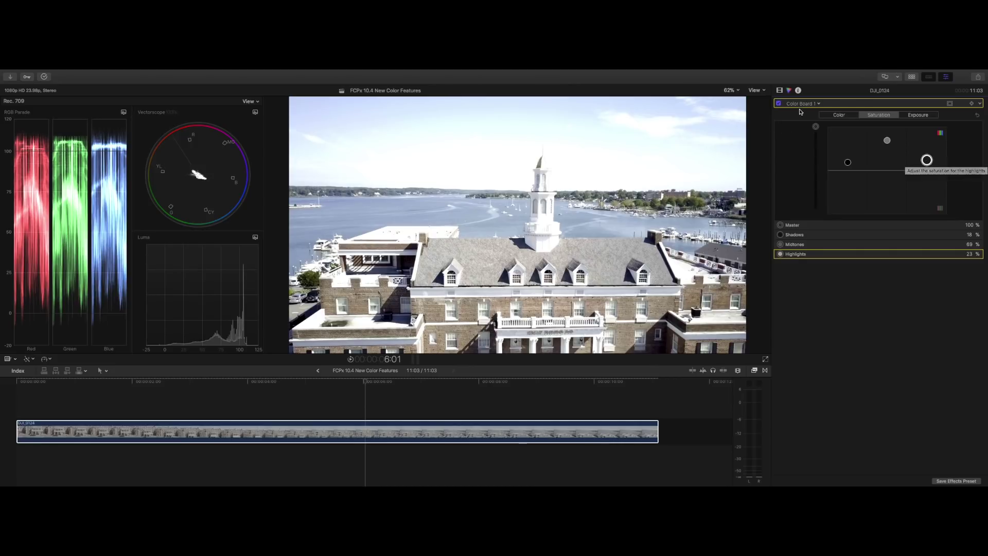
# Step: Turn off Color Board 1 and switch to the Color Curves 1 correction
pyautogui.click(779, 103)
pyautogui.click(802, 103)
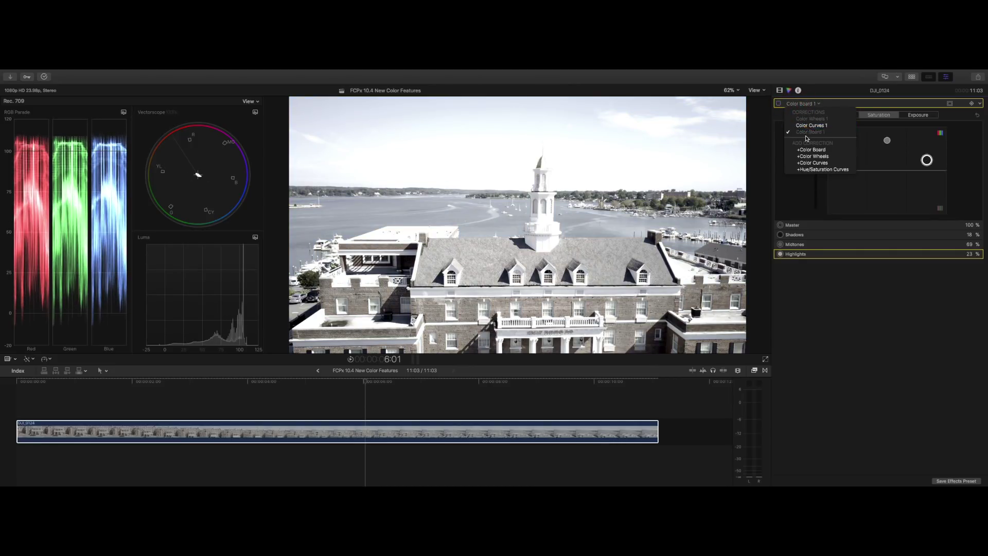
pyautogui.click(811, 126)
pyautogui.click(799, 104)
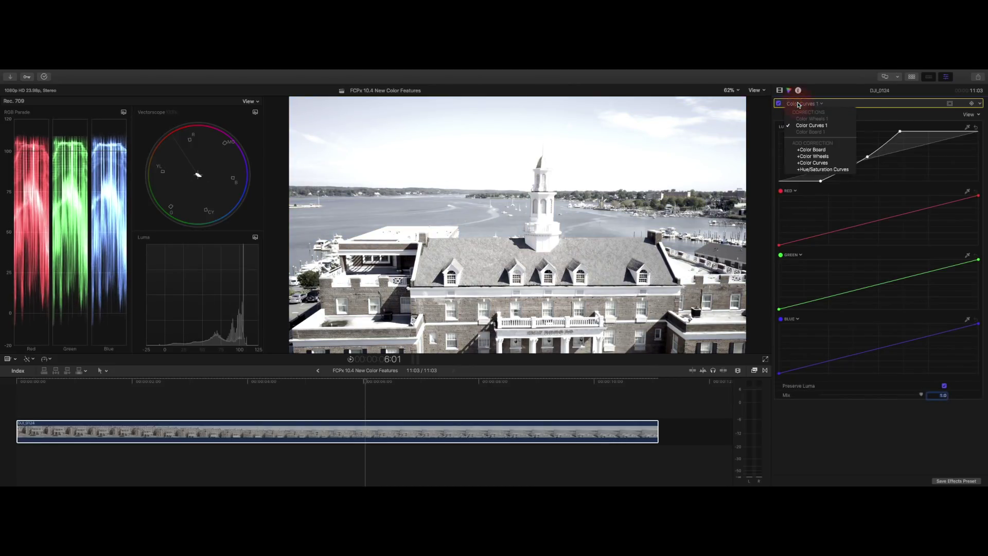
pyautogui.click(812, 126)
# Step: Toggle Color Curves 1 off and back on, and test a lower Mix
pyautogui.click(779, 103)
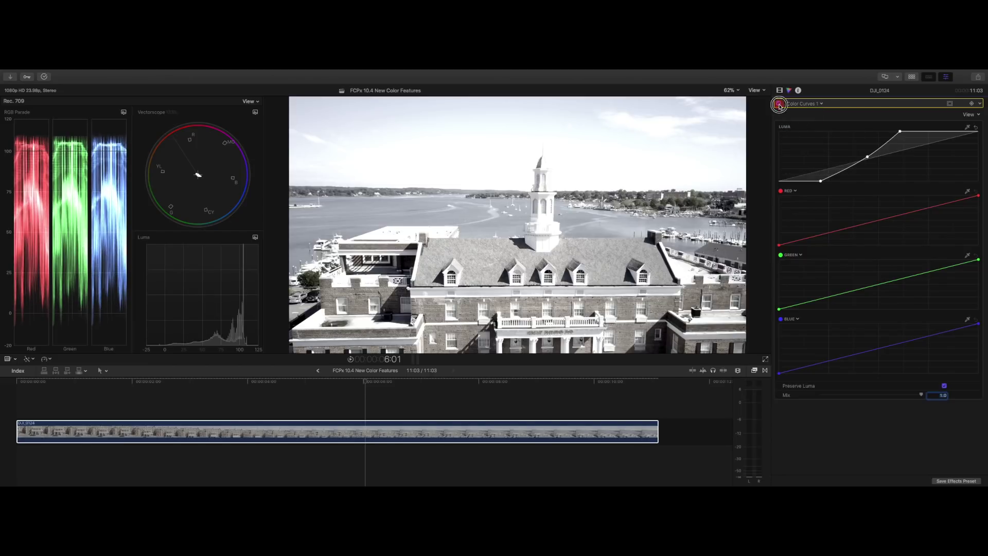
pyautogui.click(810, 104)
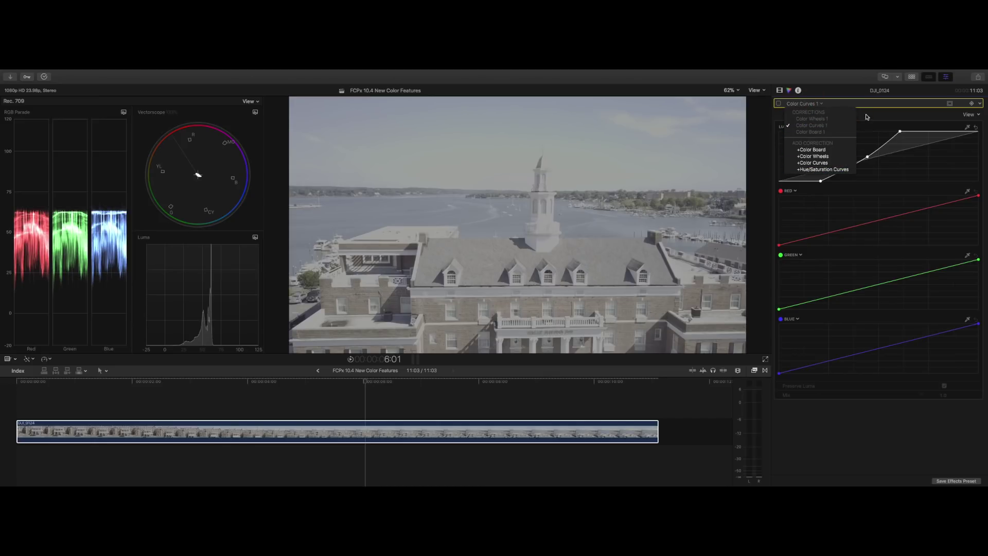
pyautogui.click(786, 105)
pyautogui.click(779, 103)
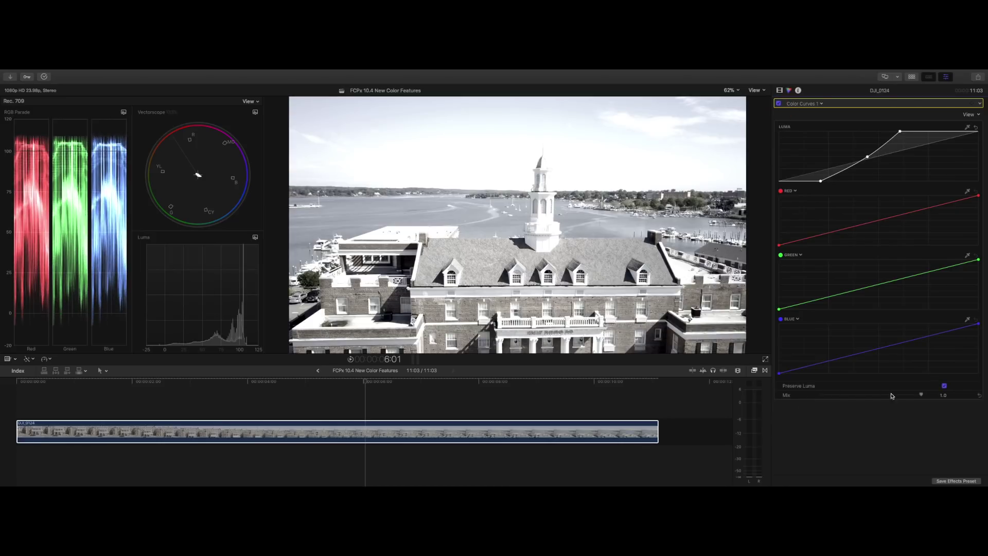
pyautogui.moveTo(923, 395); pyautogui.dragTo(945, 394)
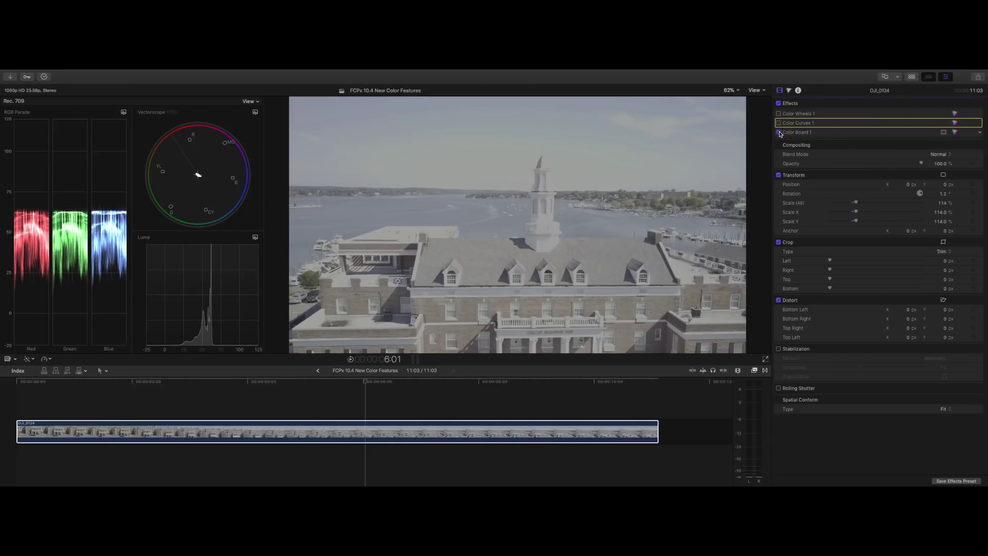
# Step: Re-enable Color Wheels 1 in the effects list and add a Hue/Saturation Curves correction
pyautogui.click(779, 114)
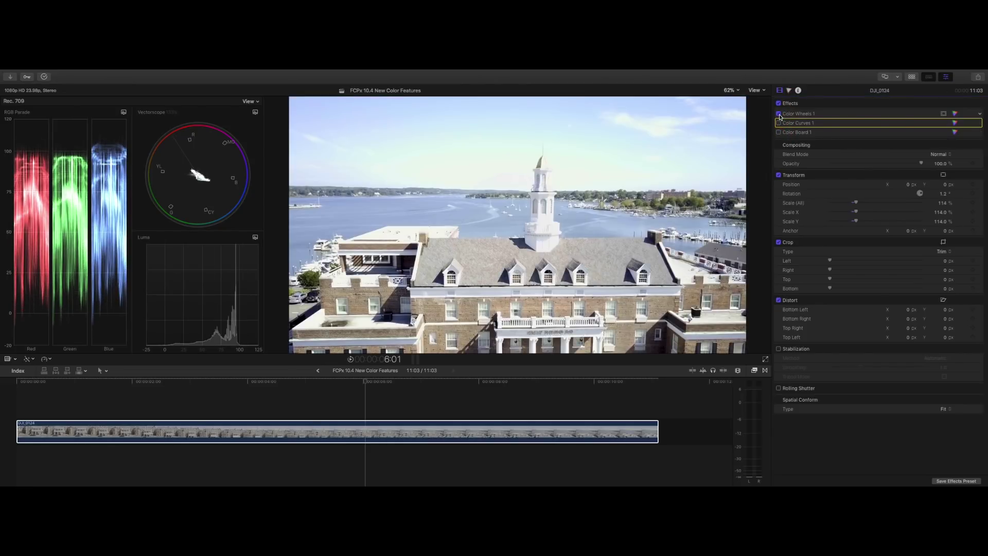
pyautogui.click(789, 90)
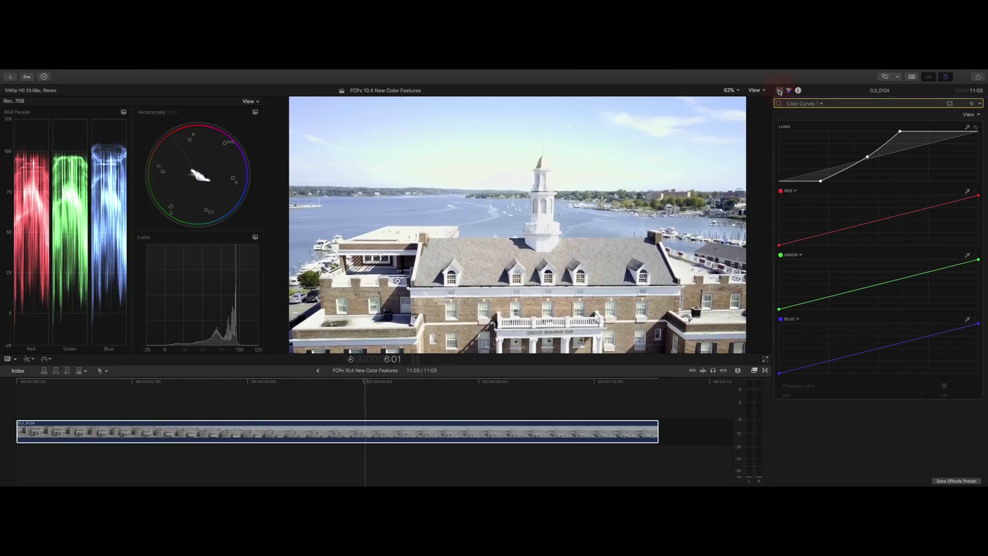
pyautogui.click(780, 91)
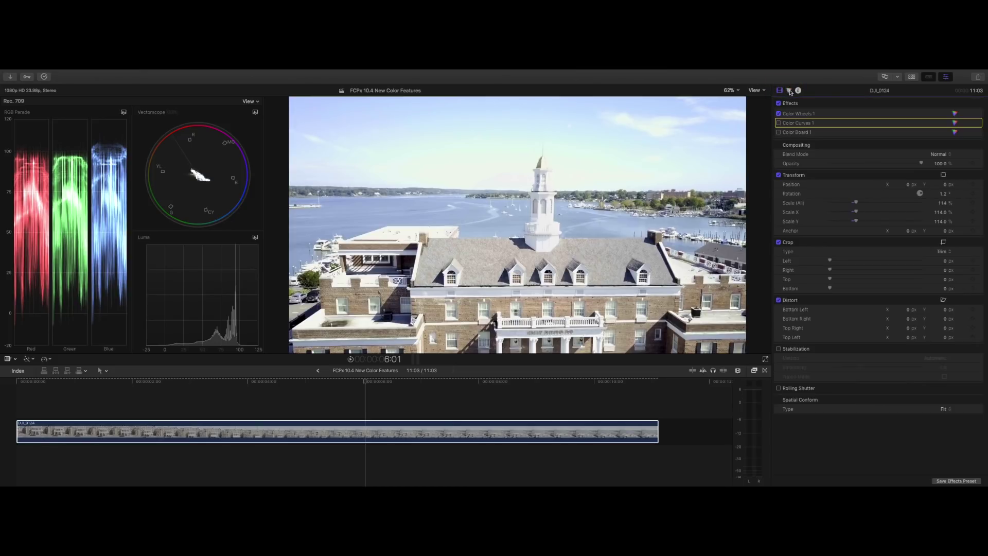
pyautogui.doubleClick(798, 114)
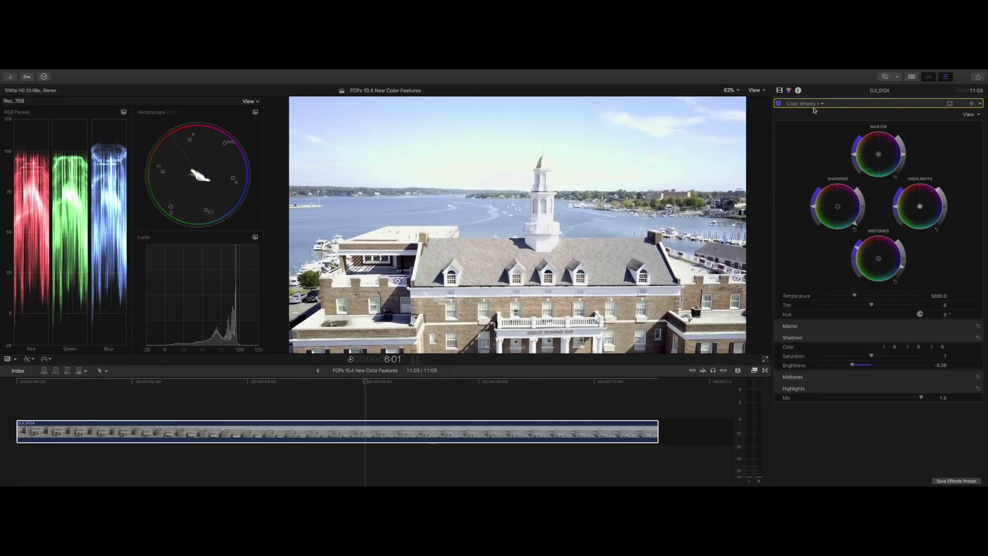
pyautogui.click(814, 106)
pyautogui.click(824, 170)
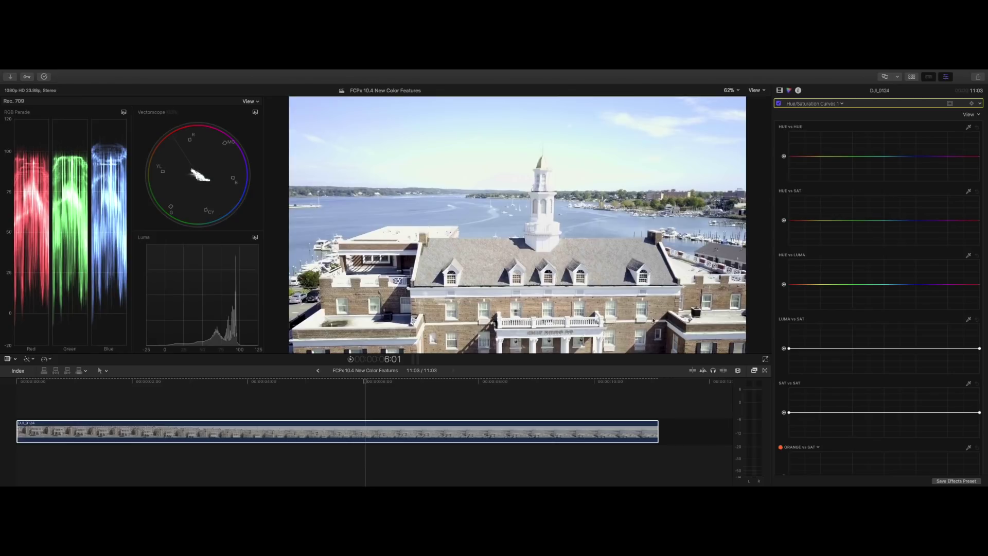
pyautogui.moveTo(798, 157); pyautogui.dragTo(969, 156)
pyautogui.moveTo(791, 156); pyautogui.dragTo(816, 156)
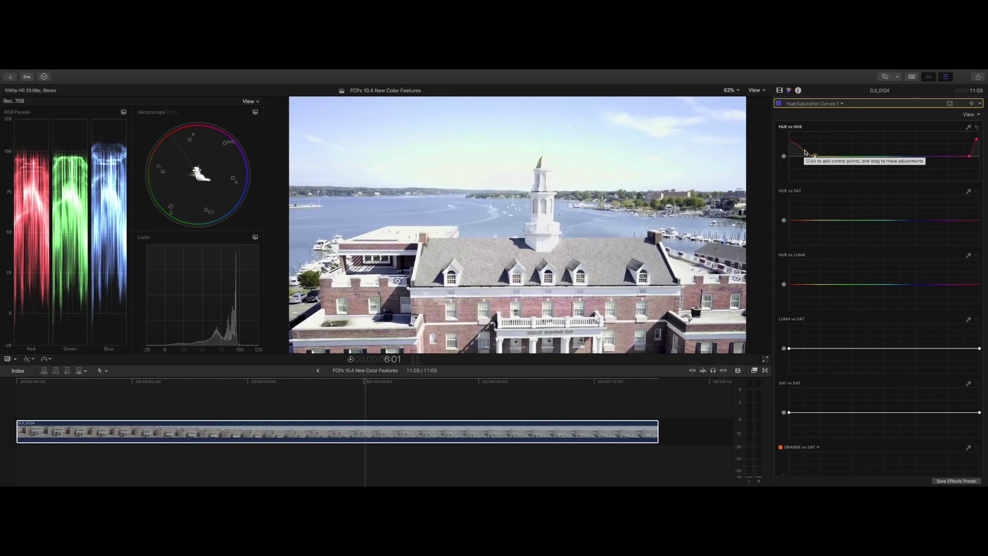
pyautogui.click(978, 128)
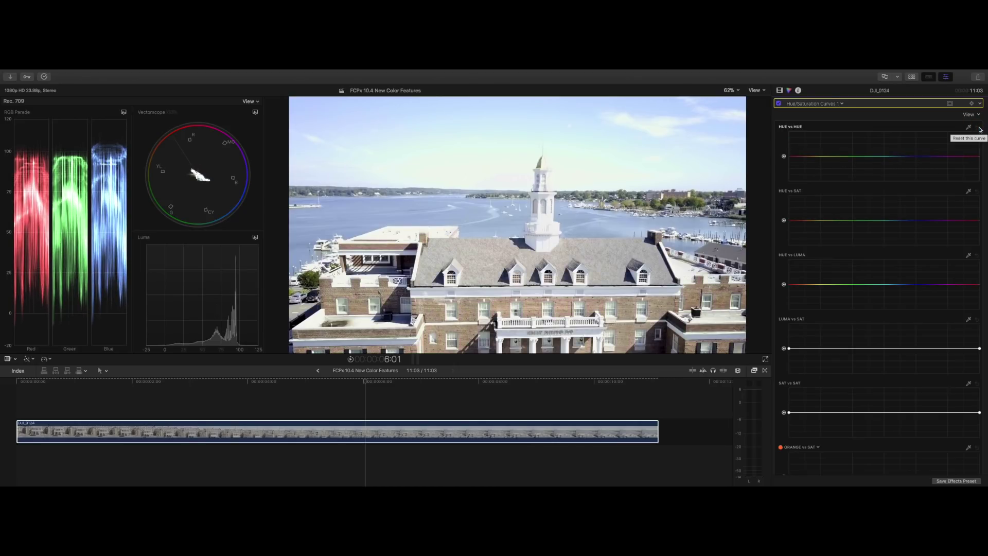
pyautogui.click(226, 424)
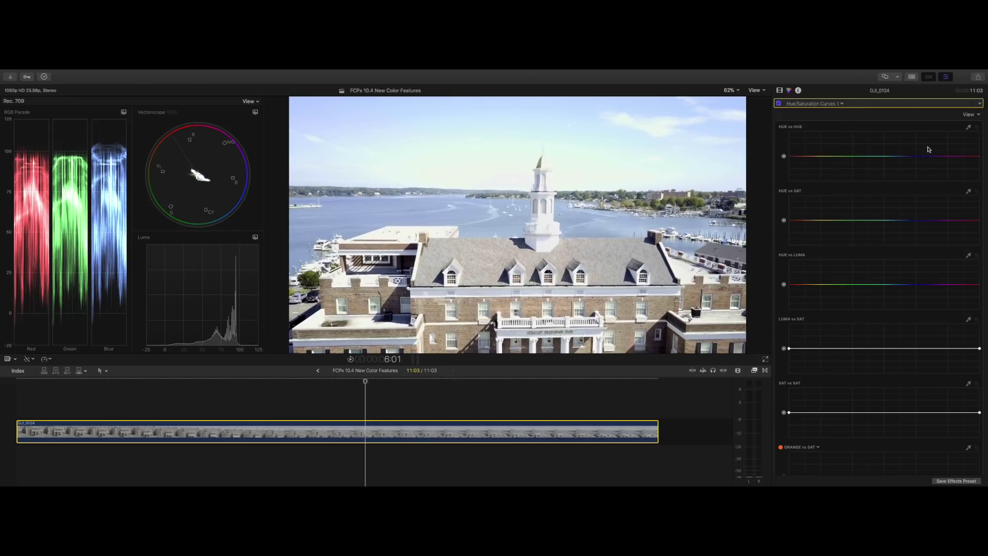
# Step: Raise blue-range points on the Hue vs Hue and Hue vs Sat curves
pyautogui.click(881, 157)
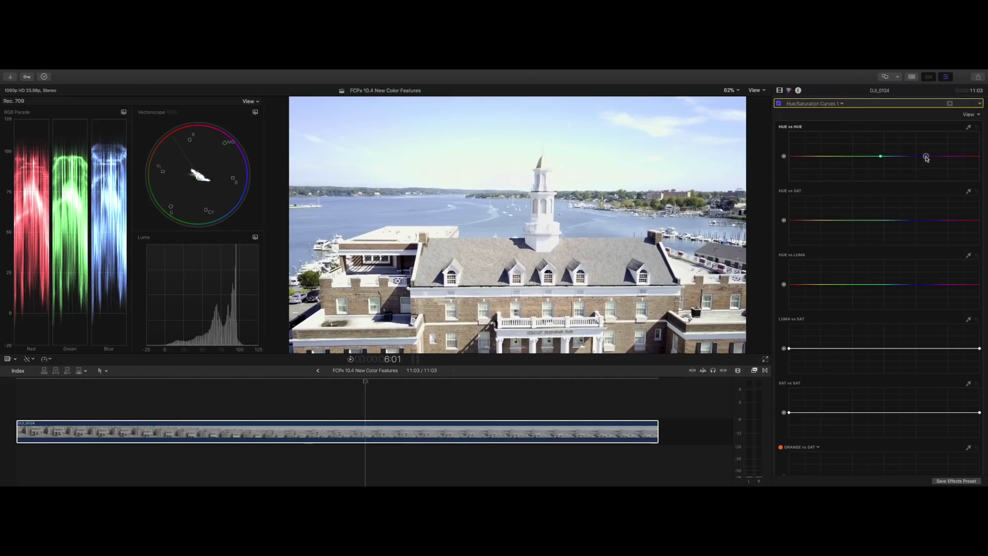
pyautogui.moveTo(902, 159)
pyautogui.mouseDown()
pyautogui.moveTo(903, 121)
pyautogui.moveTo(902, 189)
pyautogui.moveTo(904, 152)
pyautogui.mouseUp()
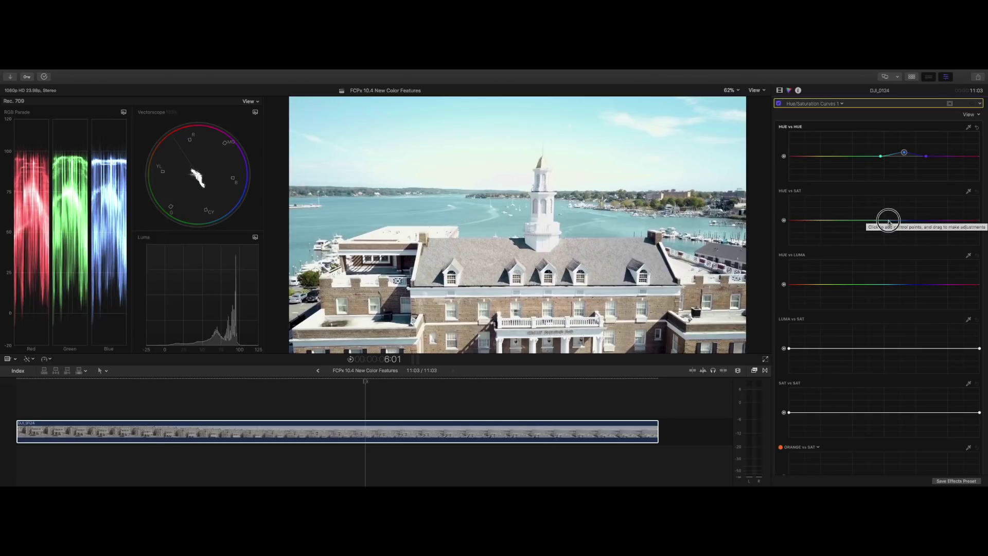
pyautogui.click(909, 221)
pyautogui.moveTo(909, 220); pyautogui.dragTo(910, 197)
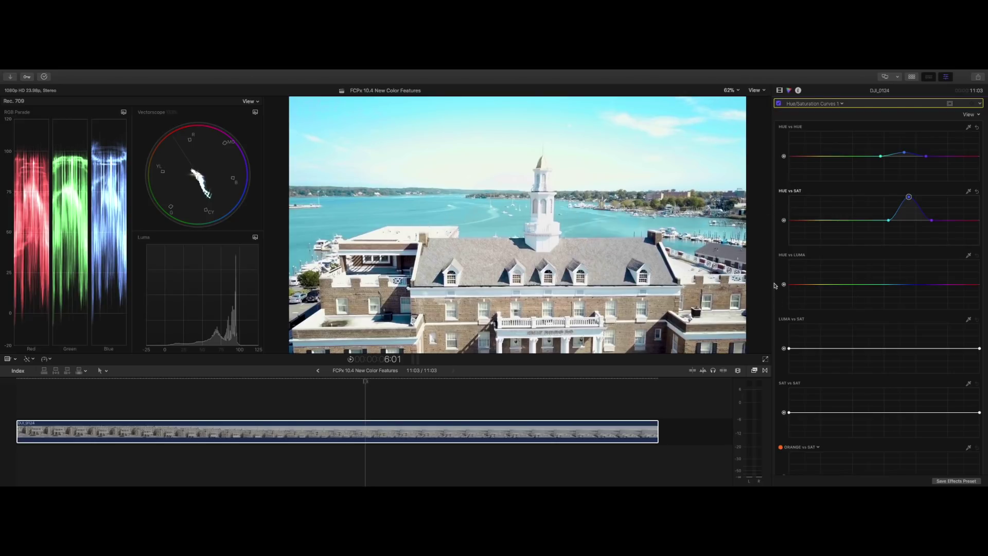
pyautogui.click(932, 284)
pyautogui.moveTo(906, 285); pyautogui.dragTo(907, 273)
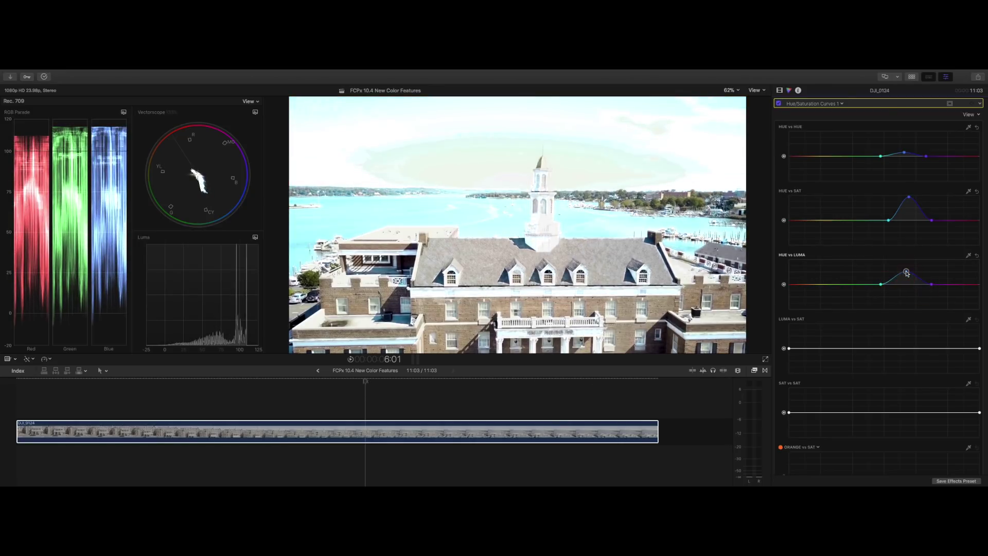
pyautogui.click(977, 256)
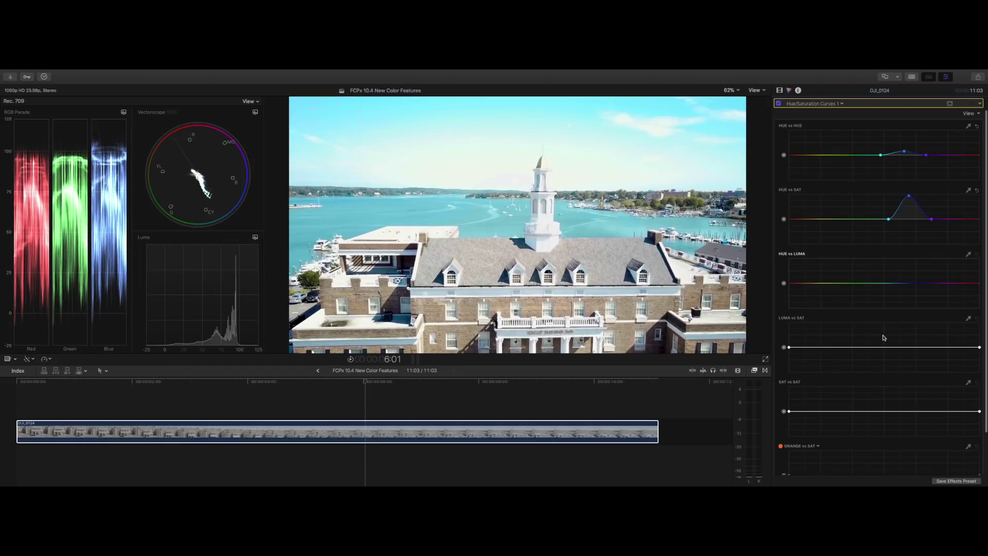
pyautogui.click(932, 347)
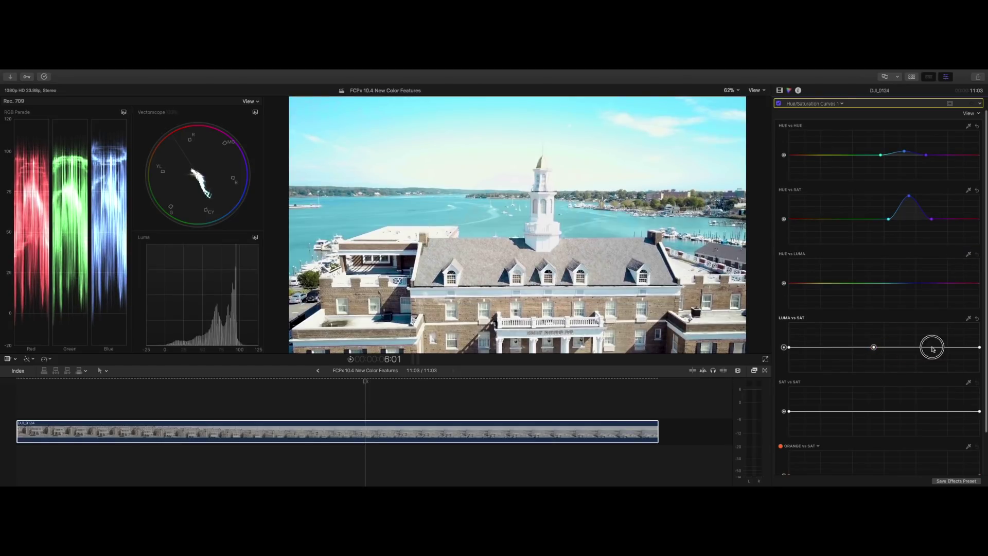
pyautogui.moveTo(893, 347)
pyautogui.mouseDown()
pyautogui.moveTo(891, 320)
pyautogui.moveTo(905, 378)
pyautogui.moveTo(895, 315)
pyautogui.moveTo(902, 387)
pyautogui.moveTo(898, 326)
pyautogui.moveTo(913, 397)
pyautogui.moveTo(905, 342)
pyautogui.mouseUp()
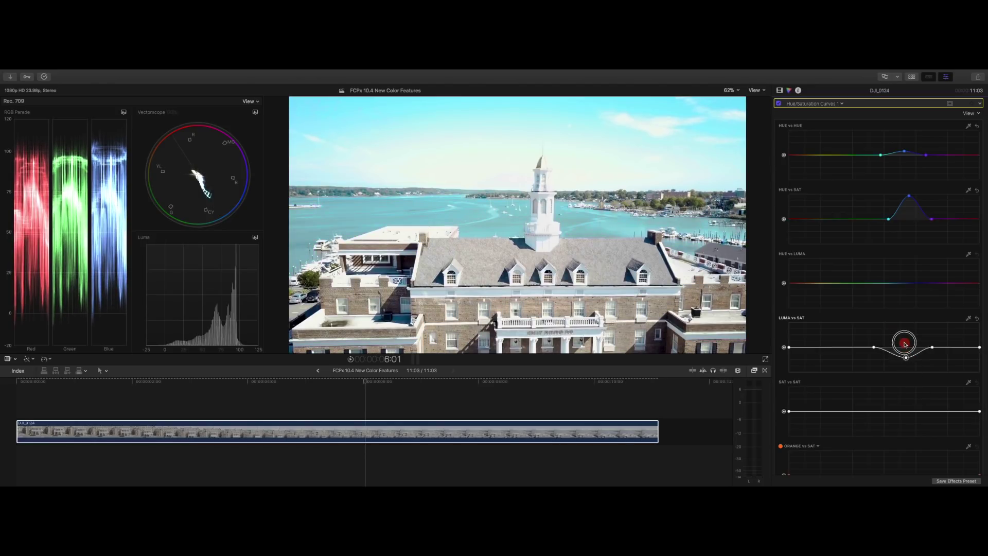
pyautogui.click(977, 318)
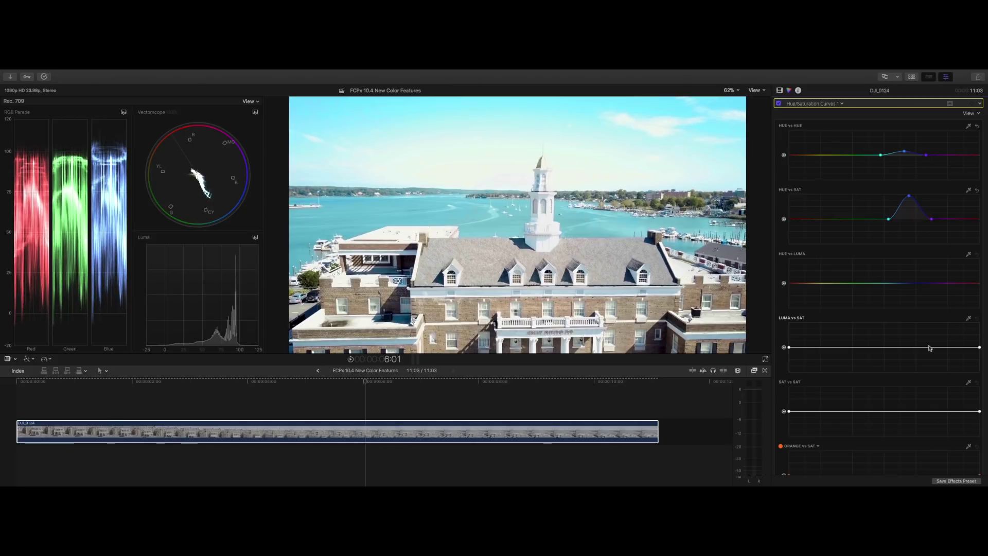
pyautogui.scroll(-1, 887, 393)
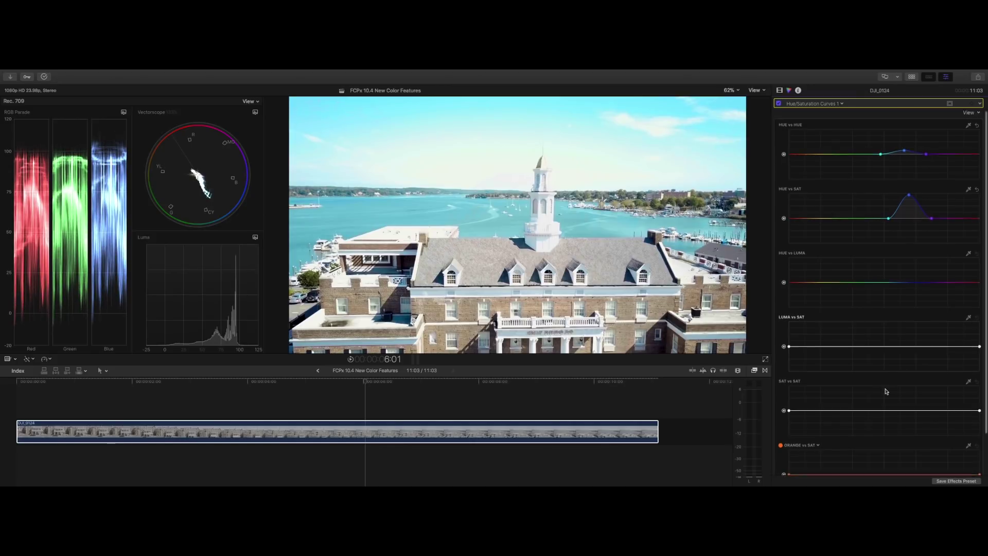
# Step: Add three points to the Sat vs Sat curve, raise the middle one, then reset it flat
pyautogui.click(847, 408)
pyautogui.click(917, 407)
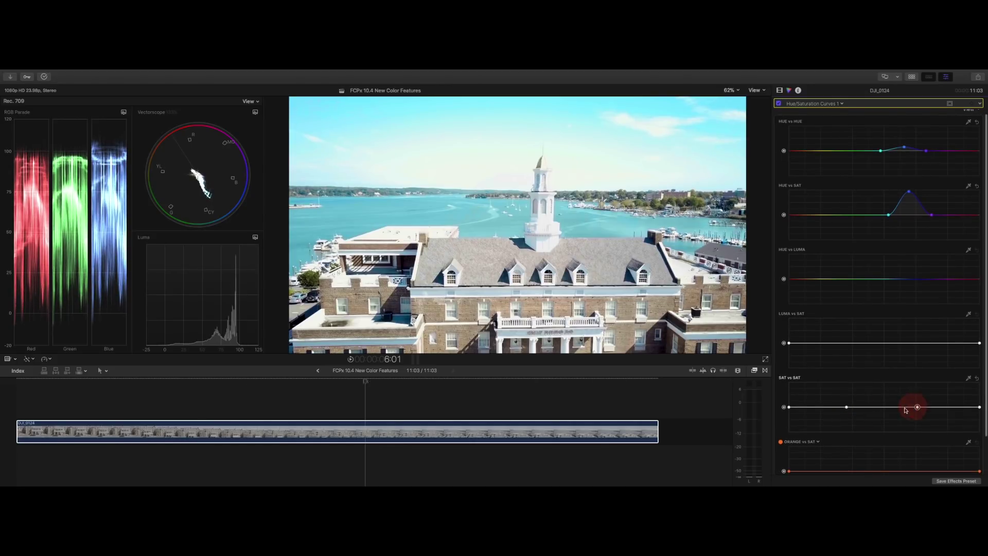
pyautogui.click(884, 407)
pyautogui.moveTo(885, 407); pyautogui.dragTo(880, 381)
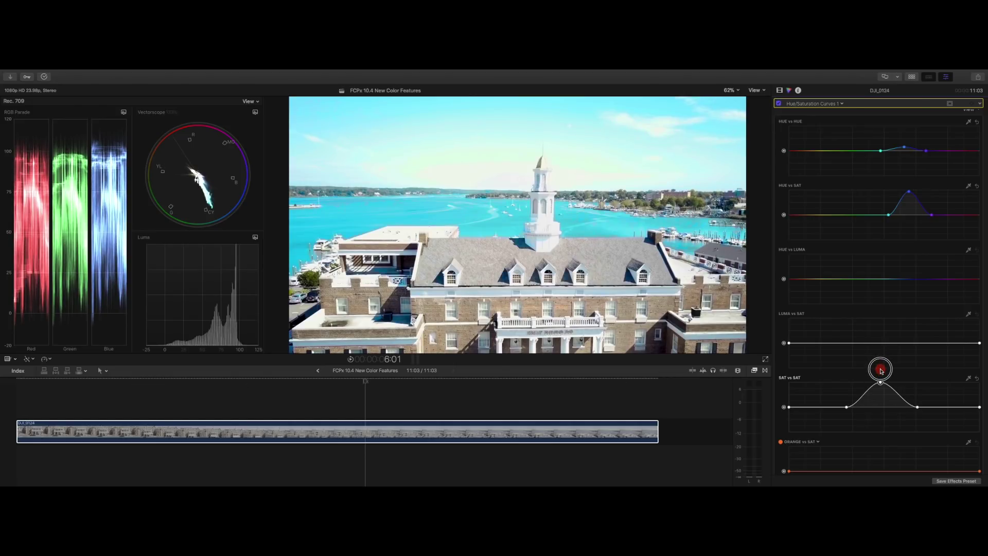
pyautogui.click(977, 379)
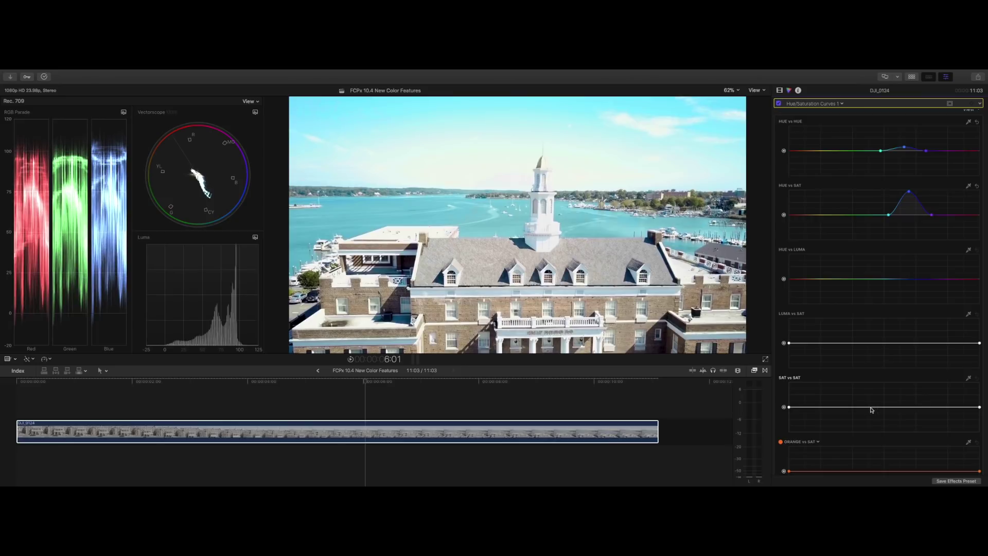
# Step: Retarget the Orange vs Sat curve to cyan and lift it to boost the water's saturation
pyautogui.scroll(-1, 865, 408)
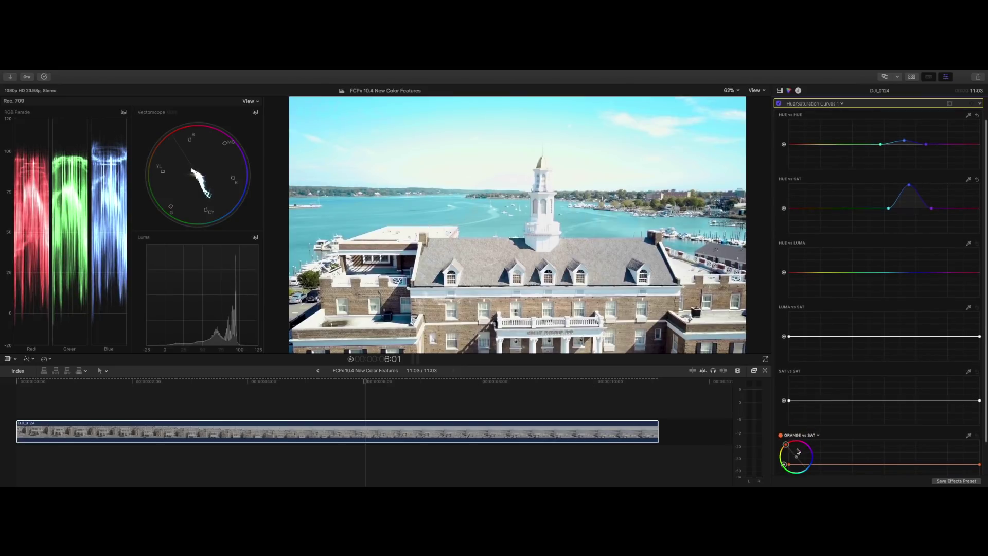
pyautogui.moveTo(788, 447); pyautogui.dragTo(805, 479)
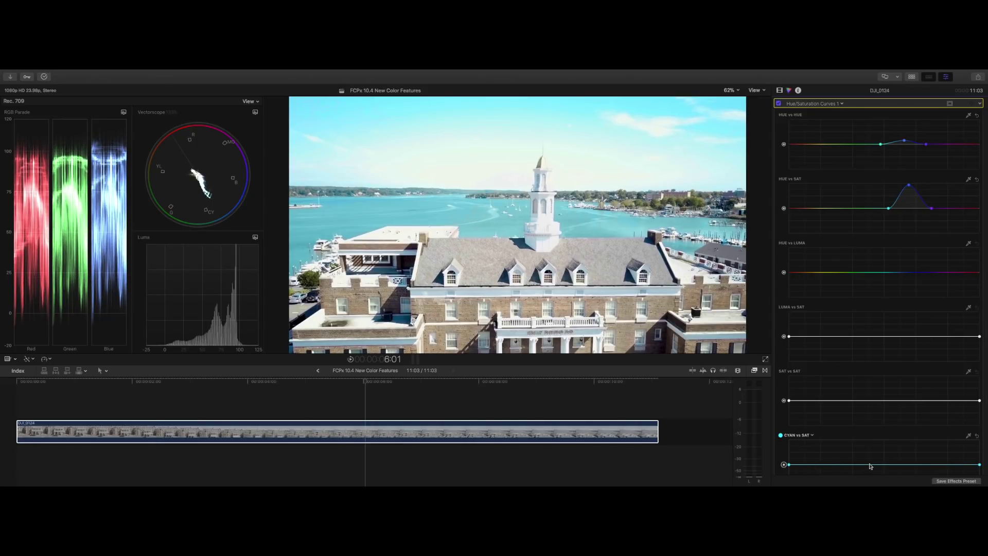
pyautogui.moveTo(871, 465); pyautogui.dragTo(870, 440)
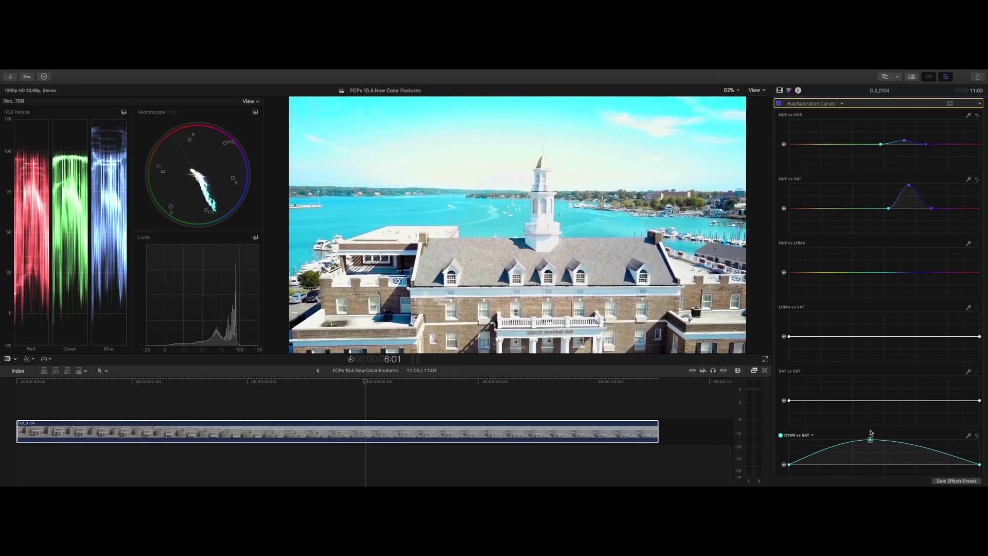